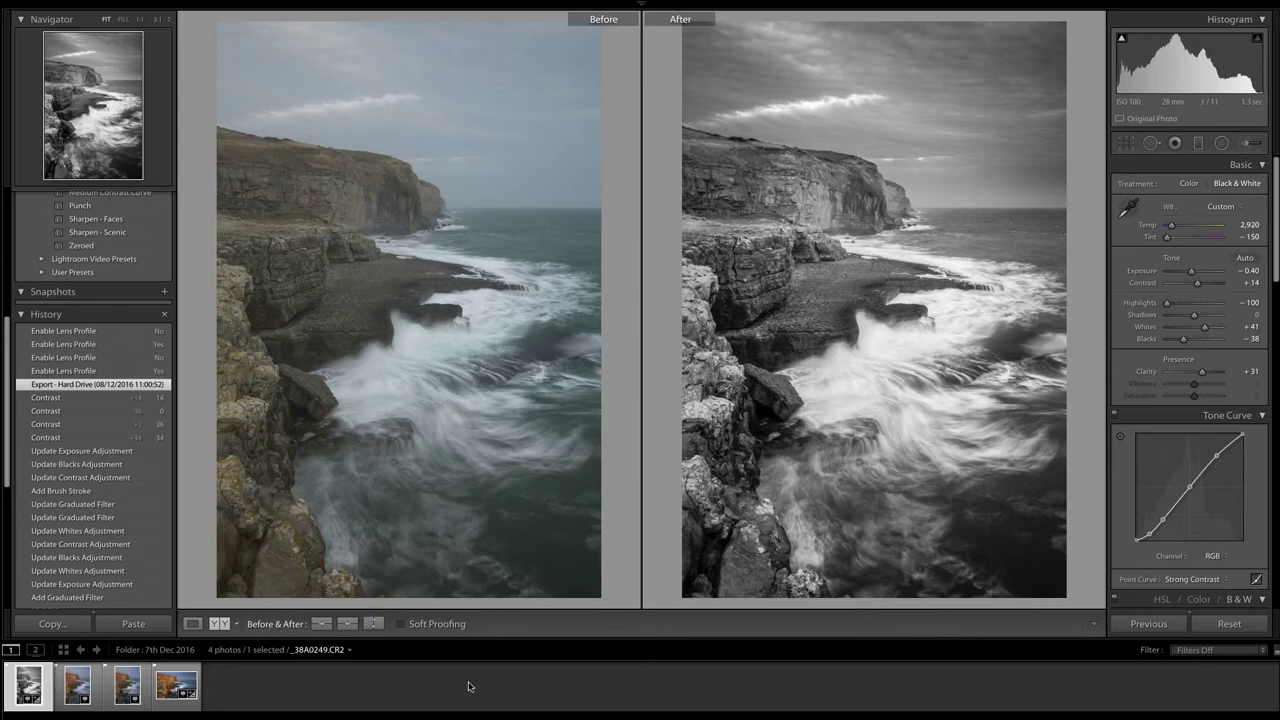
# Show the seascape alone in Develop Loupe view and reset all its develop settings to default.
pyautogui.moveTo(761, 3)
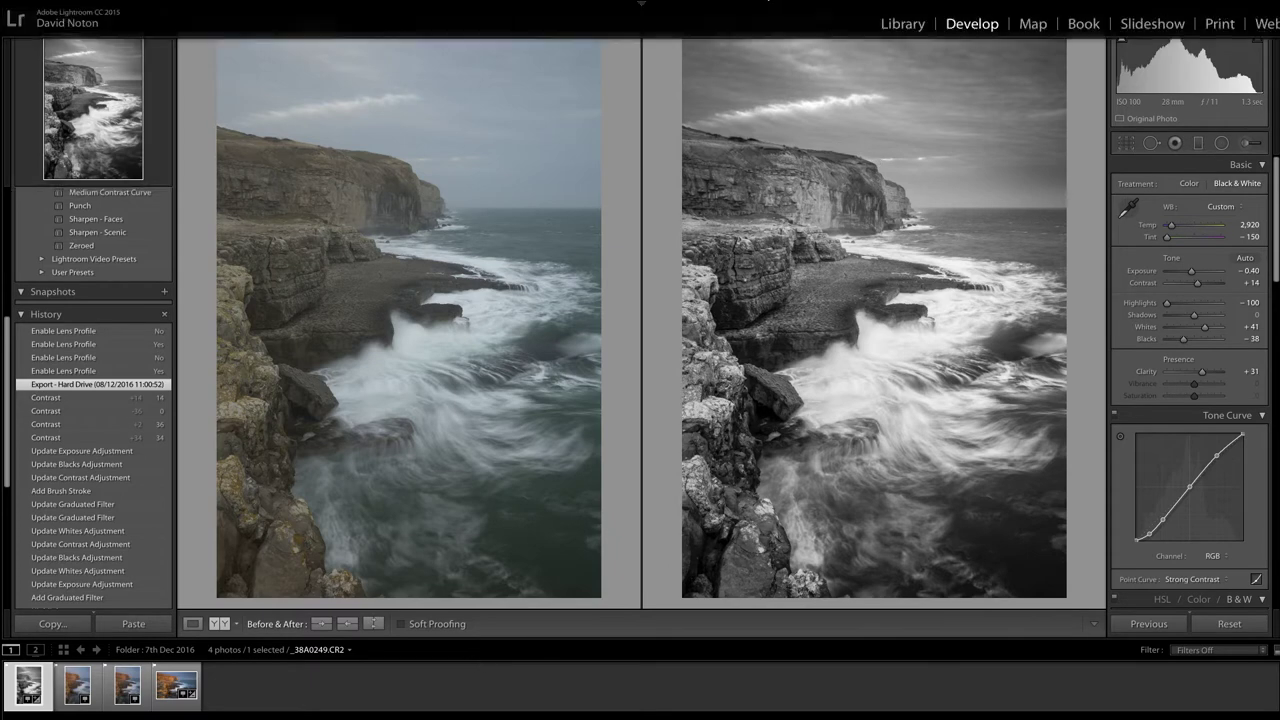
pyautogui.click(900, 24)
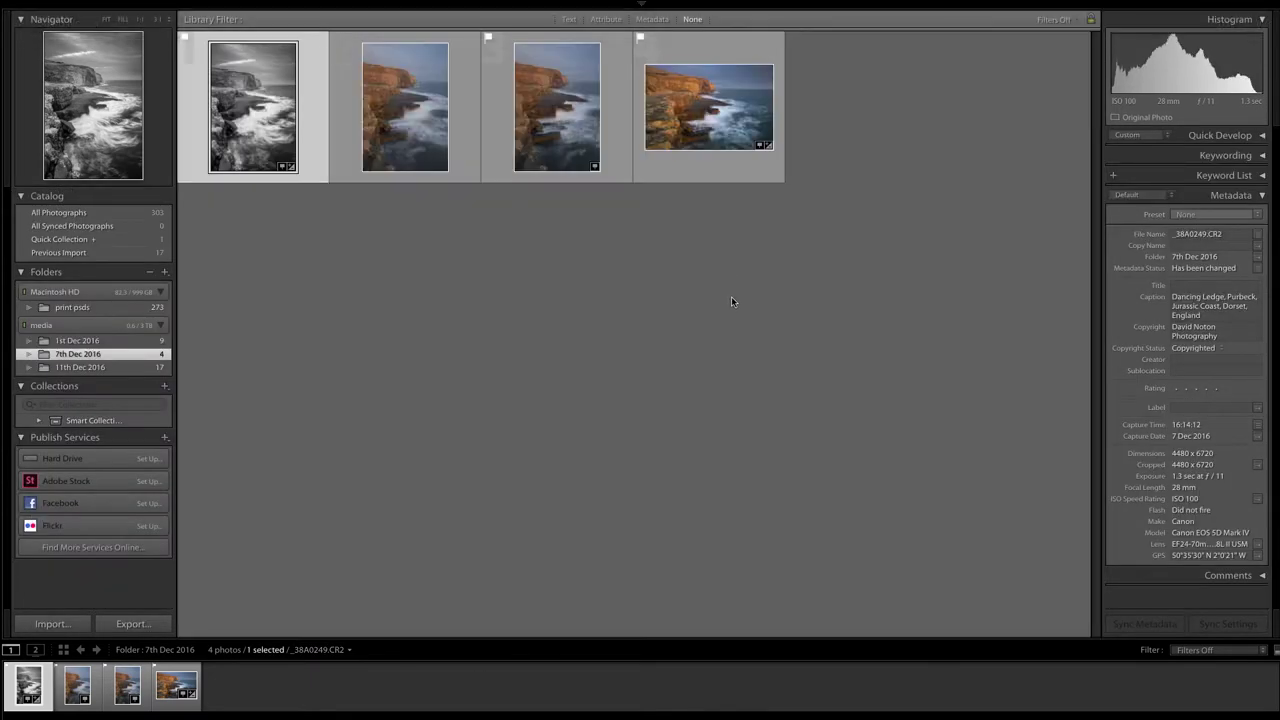
pyautogui.moveTo(945, 3)
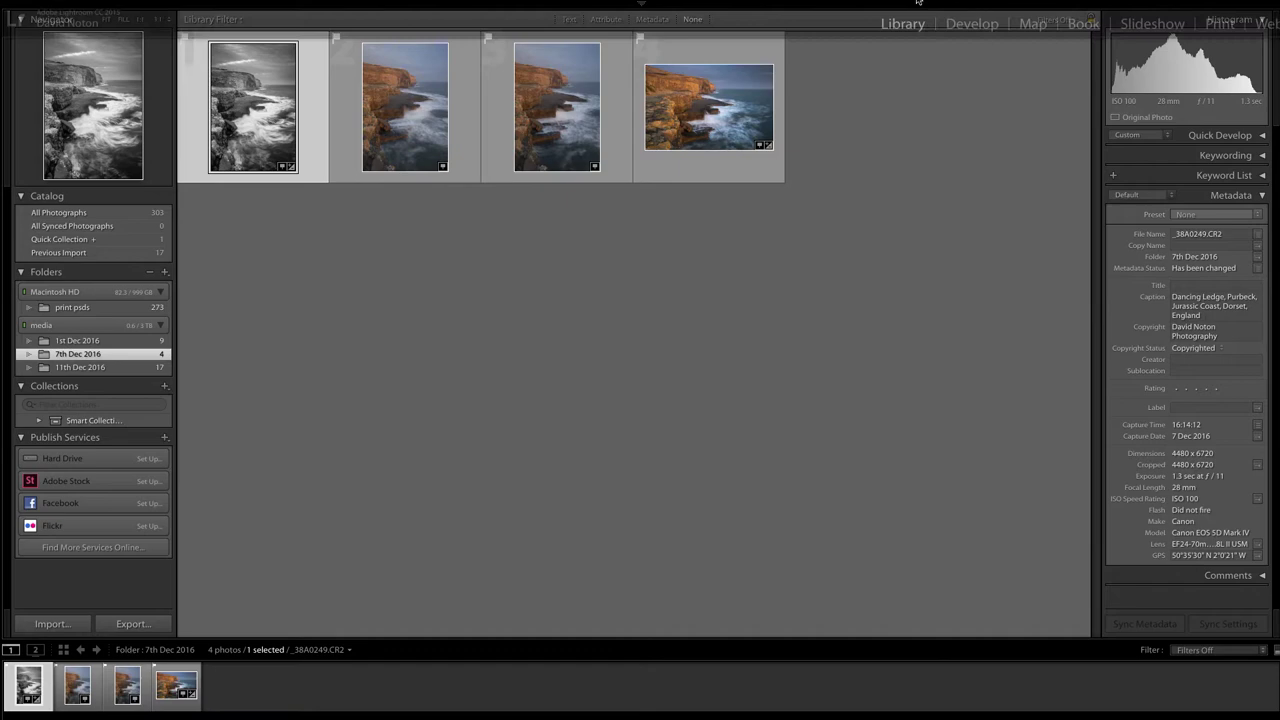
pyautogui.click(975, 25)
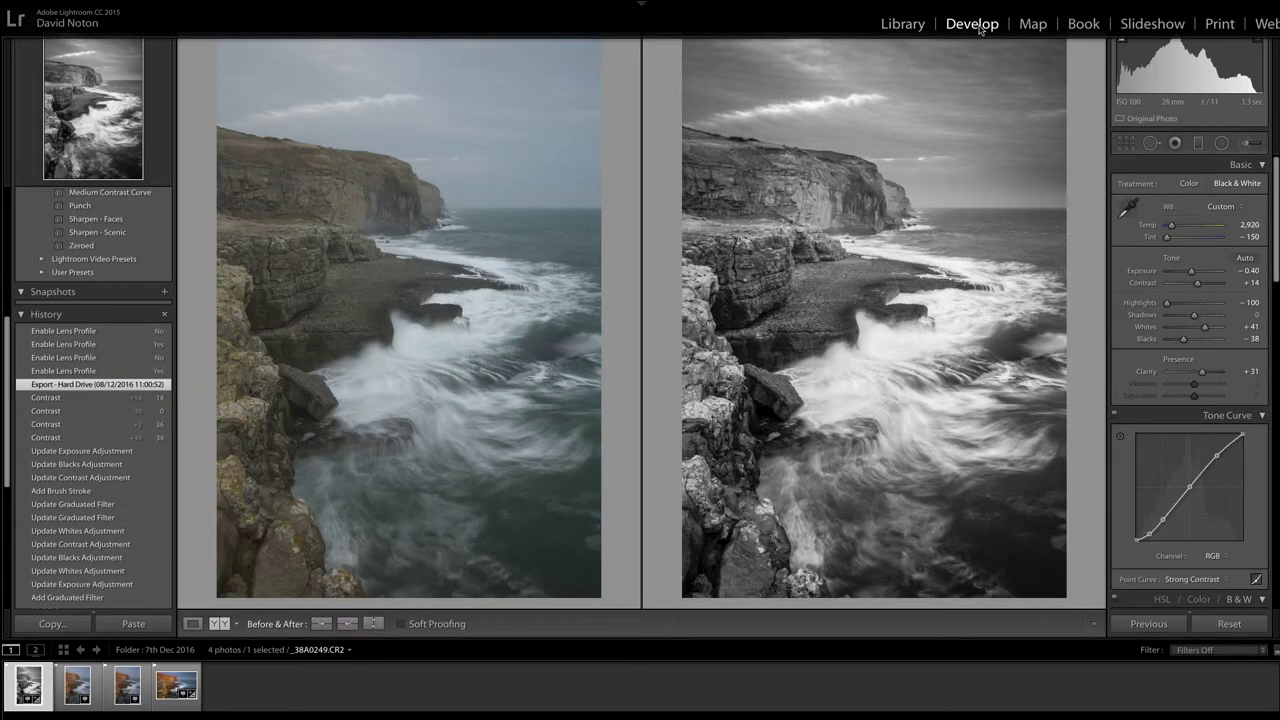
pyautogui.click(192, 624)
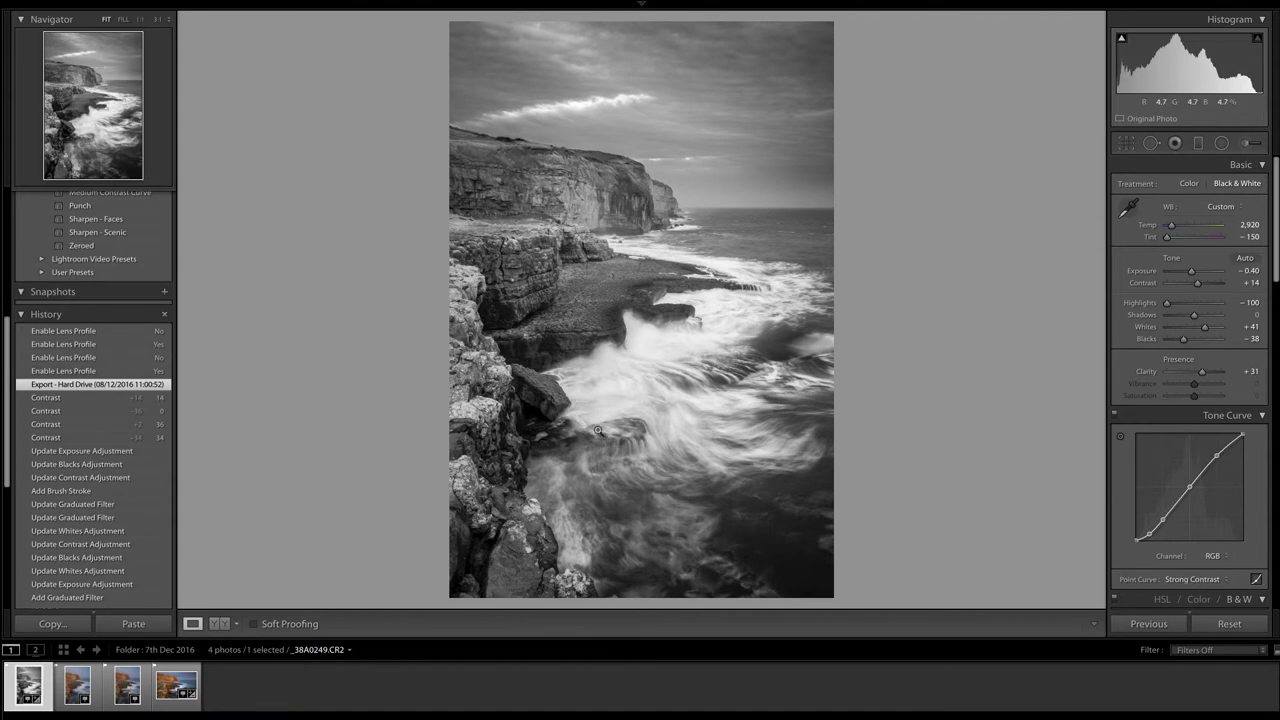
pyautogui.click(1228, 624)
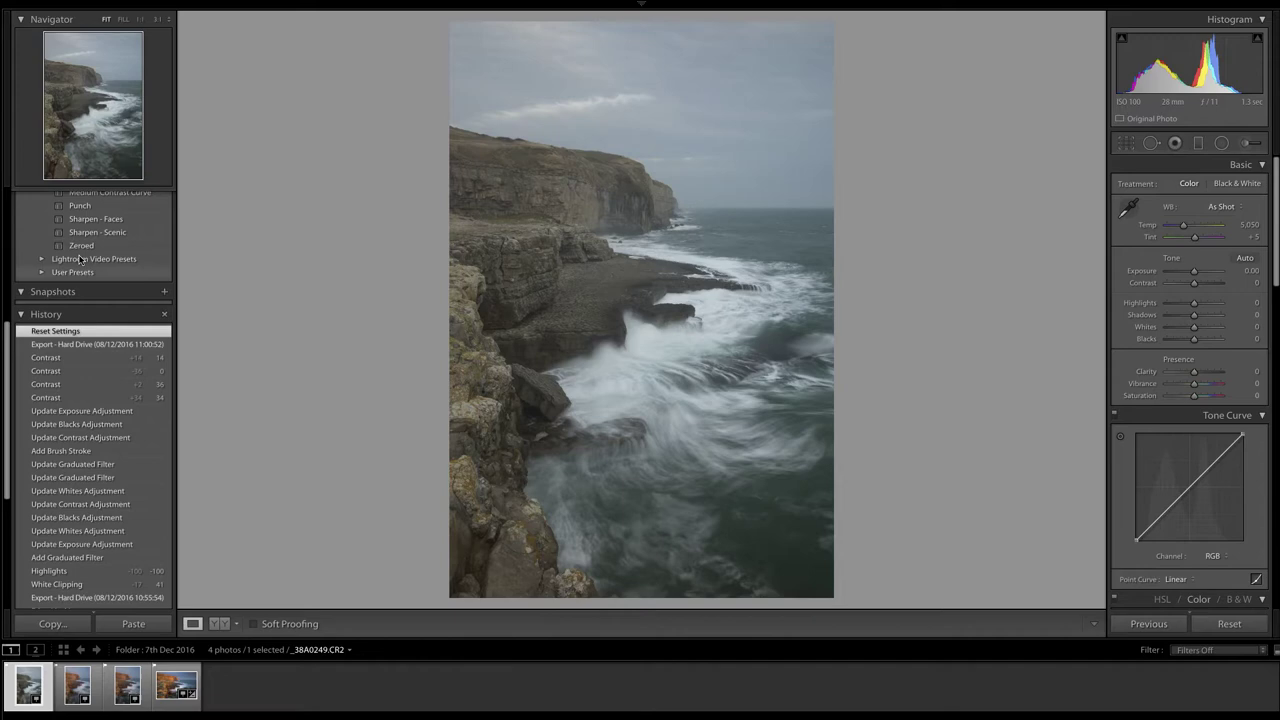
# Scroll the Presets panel up to reveal the Lightroom B&W Filter Presets folder.
pyautogui.scroll(2, 85, 247)
pyautogui.scroll(5, 85, 247)
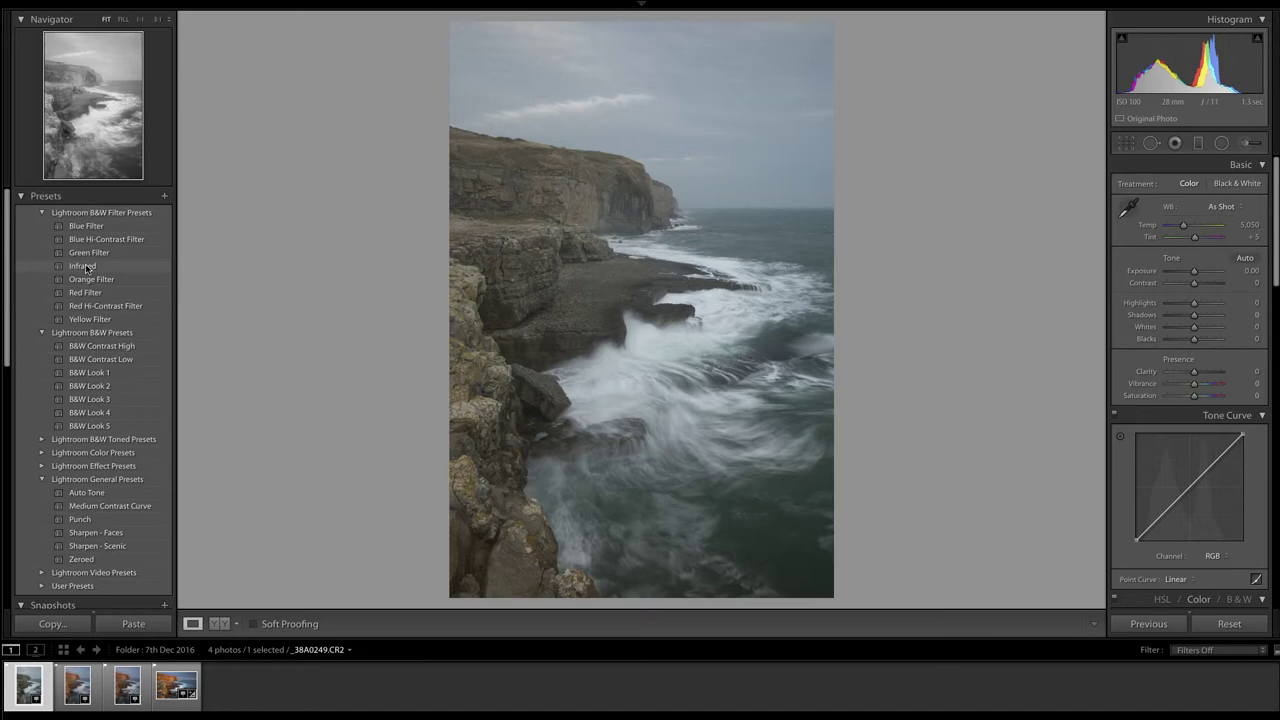
# Apply the Infrared preset from Lightroom B&W Filter Presets.
pyautogui.click(84, 268)
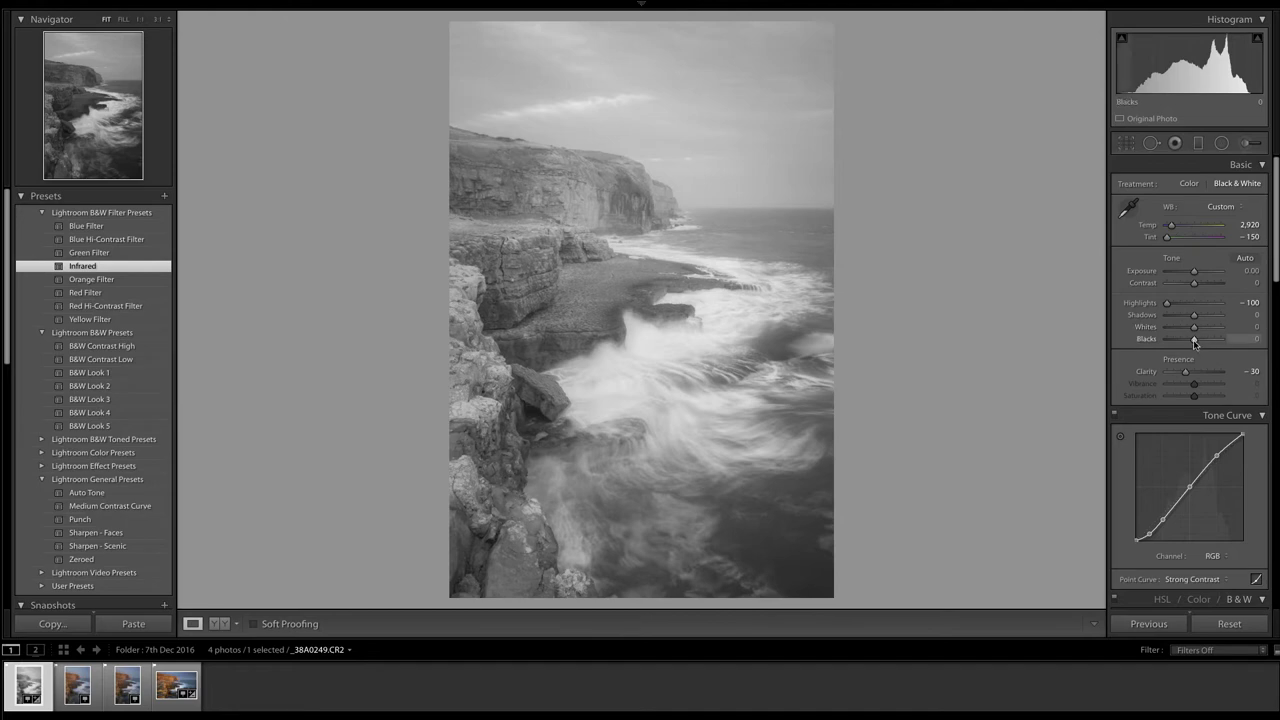
# Set Blacks to −51 and Whites to +48 while previewing shadow and highlight clipping.
pyautogui.moveTo(1194, 344); pyautogui.dragTo(1183, 344)
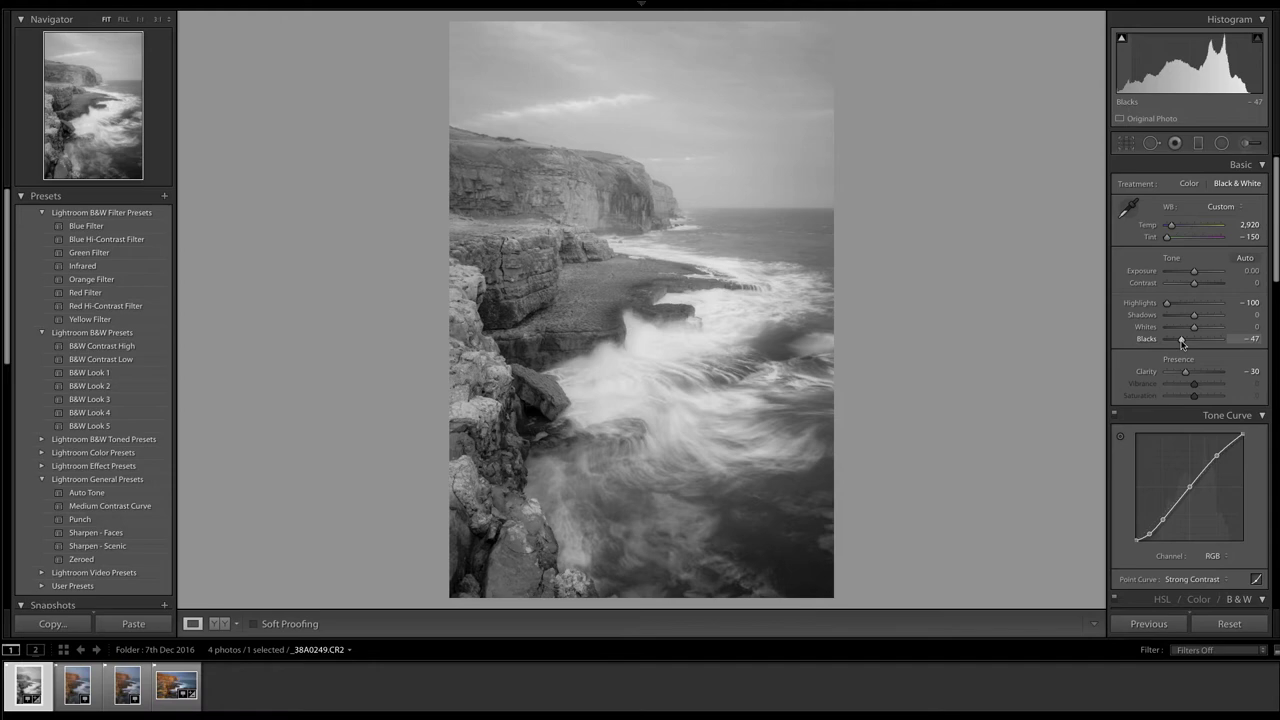
pyautogui.keyDown('alt'); pyautogui.moveTo(1181, 344); pyautogui.dragTo(1180, 344); pyautogui.keyUp('alt')
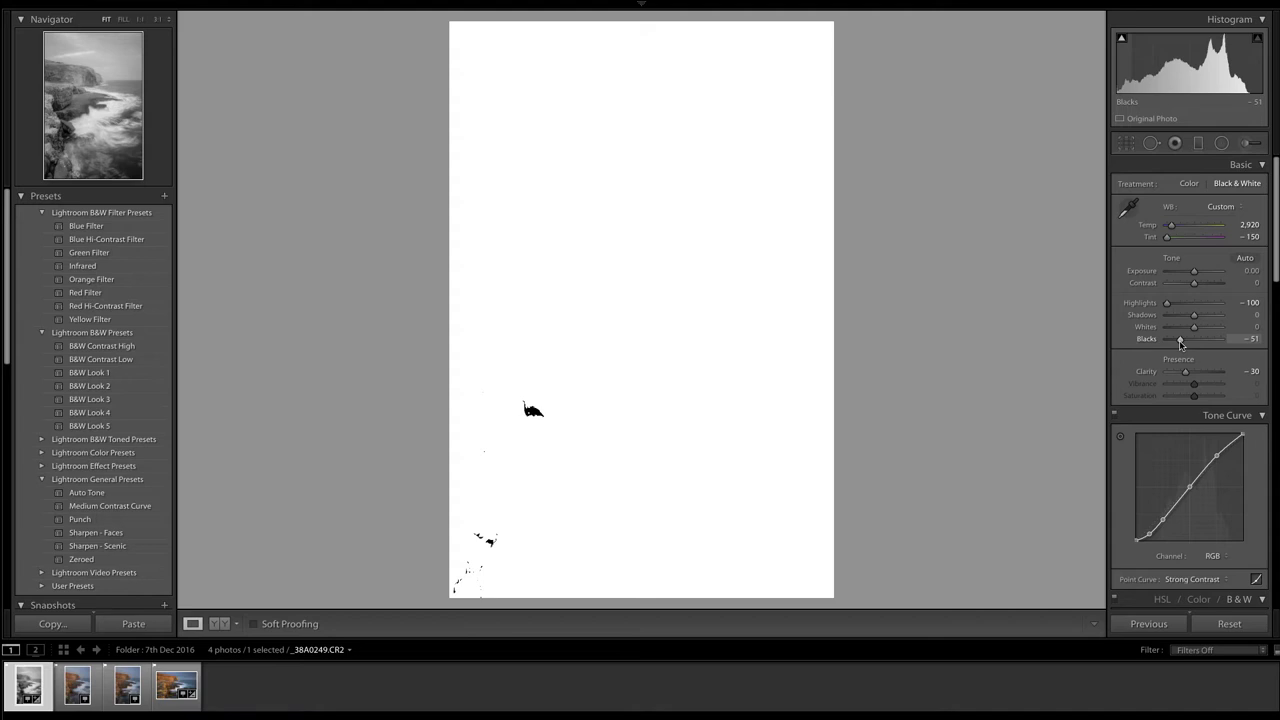
pyautogui.moveTo(1180, 344); pyautogui.dragTo(1180, 344)
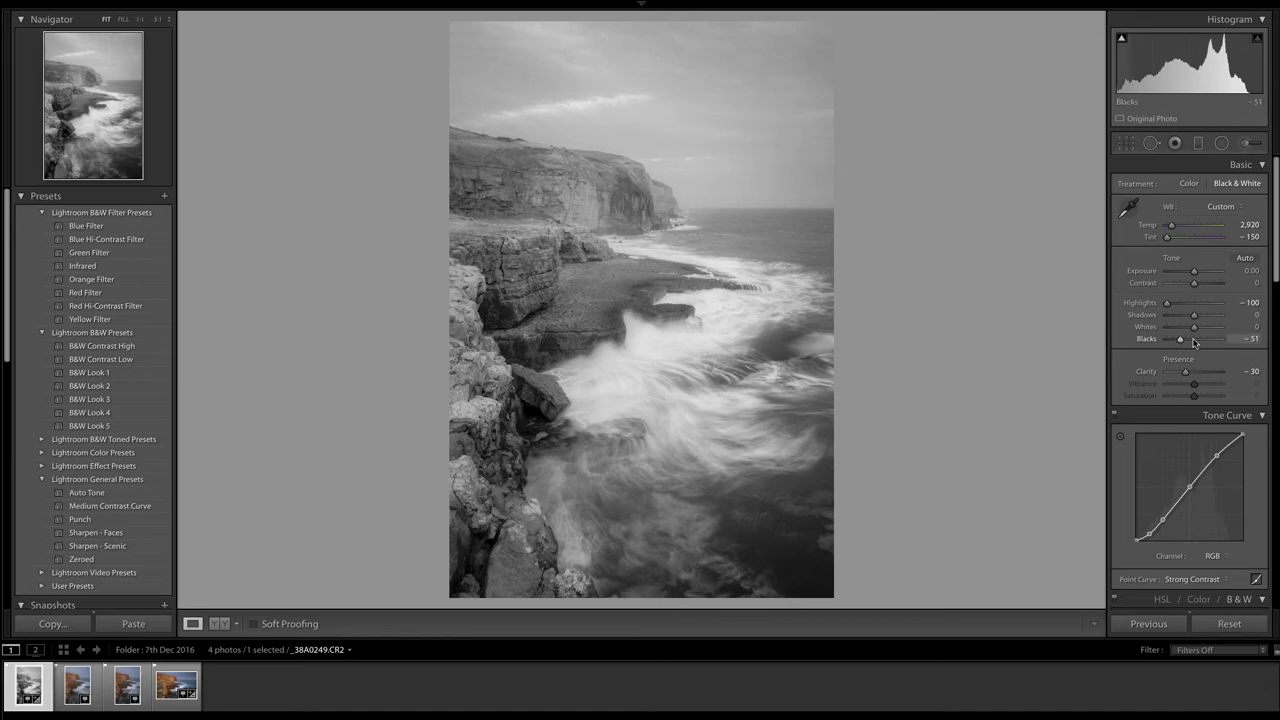
pyautogui.press('alt')
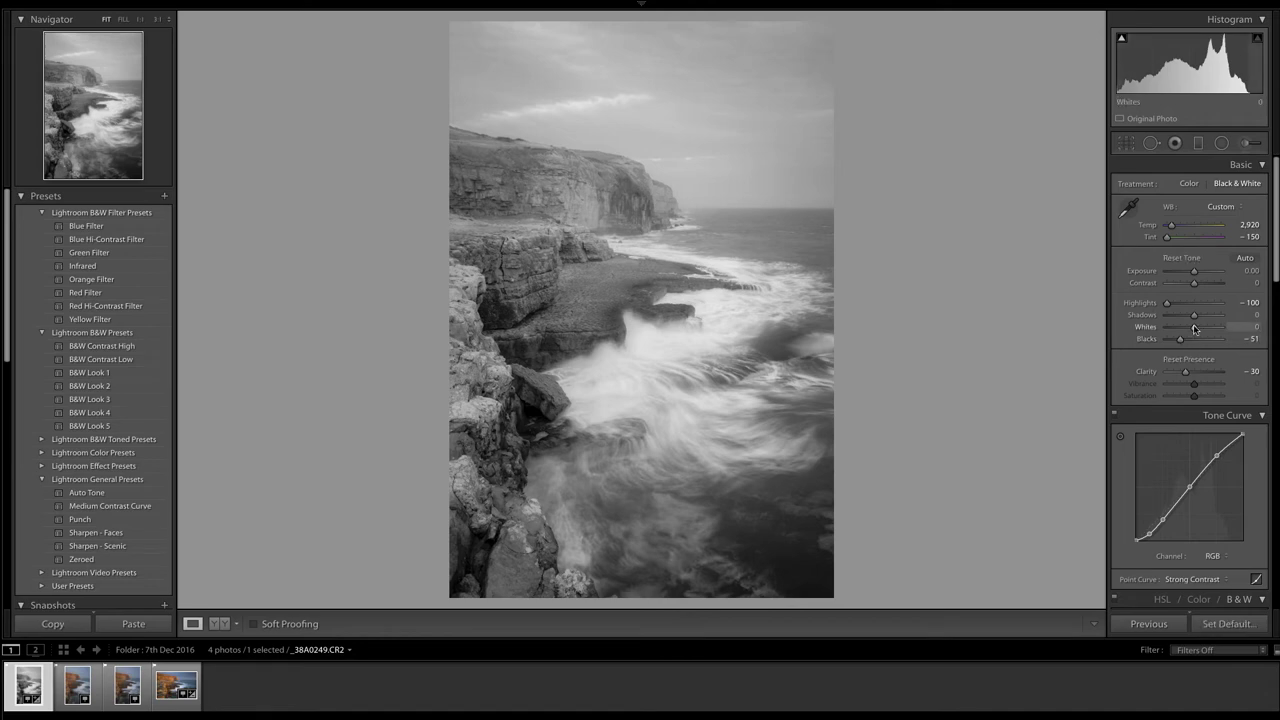
pyautogui.moveTo(1193, 329); pyautogui.dragTo(1207, 332)
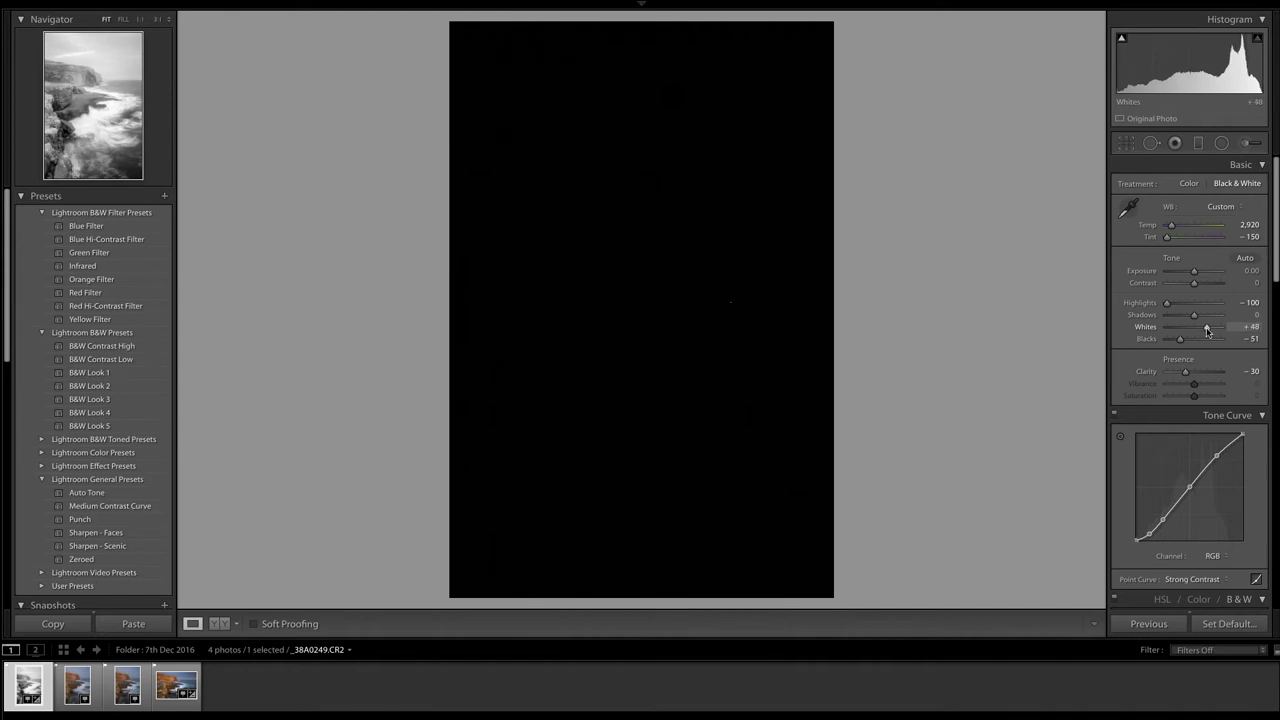
pyautogui.moveTo(1207, 332); pyautogui.dragTo(1205, 333)
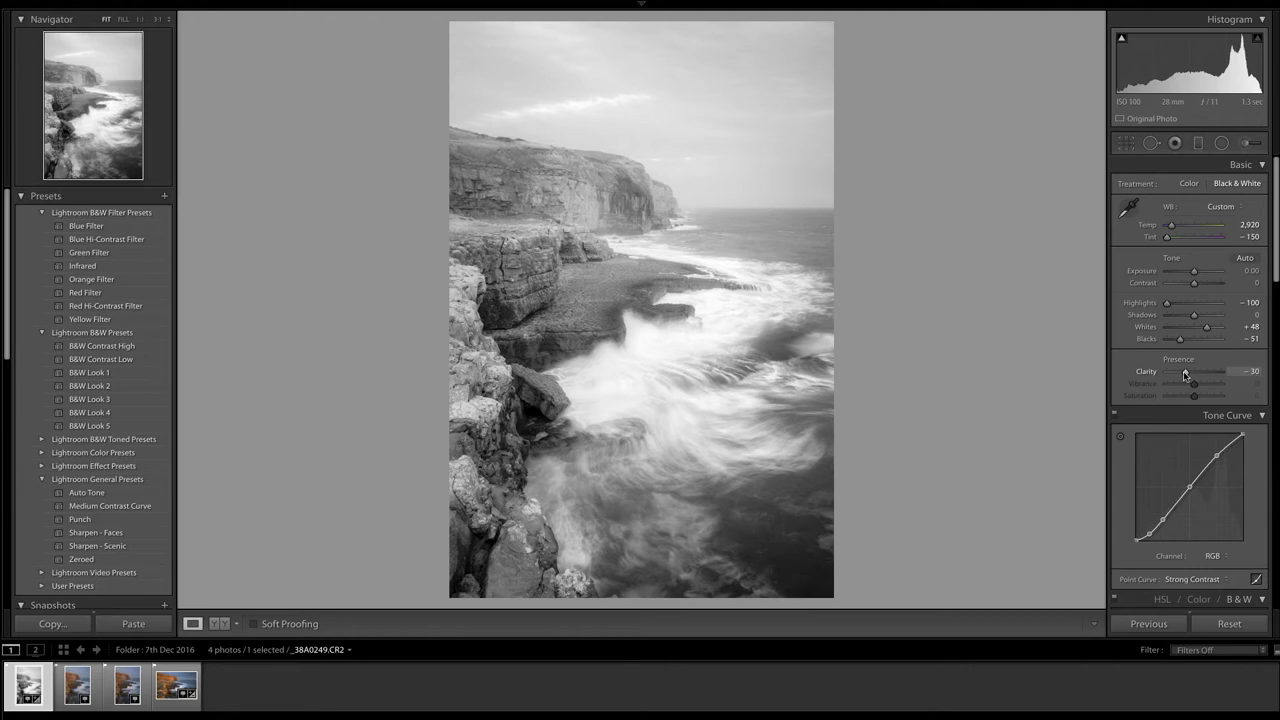
# Raise Clarity from −30 to about +42 for crisper rock and surf texture.
pyautogui.moveTo(1185, 375); pyautogui.dragTo(1202, 375)
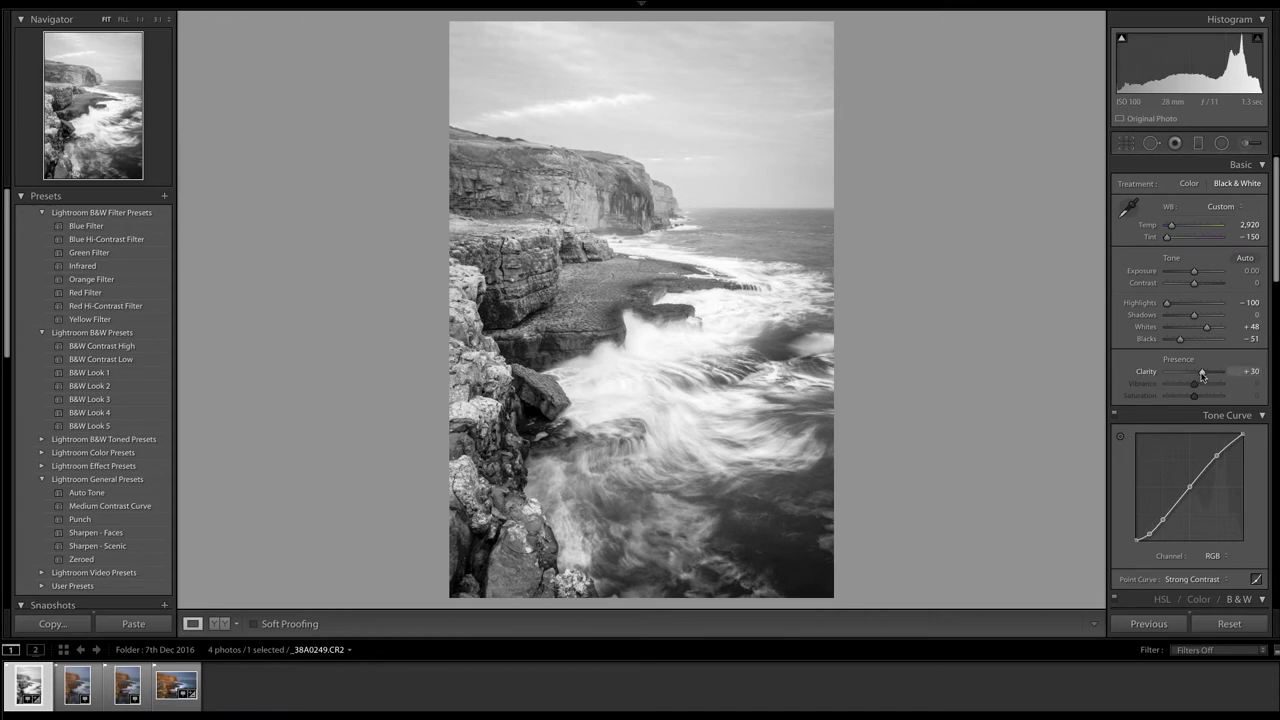
pyautogui.moveTo(1202, 378); pyautogui.dragTo(1215, 376)
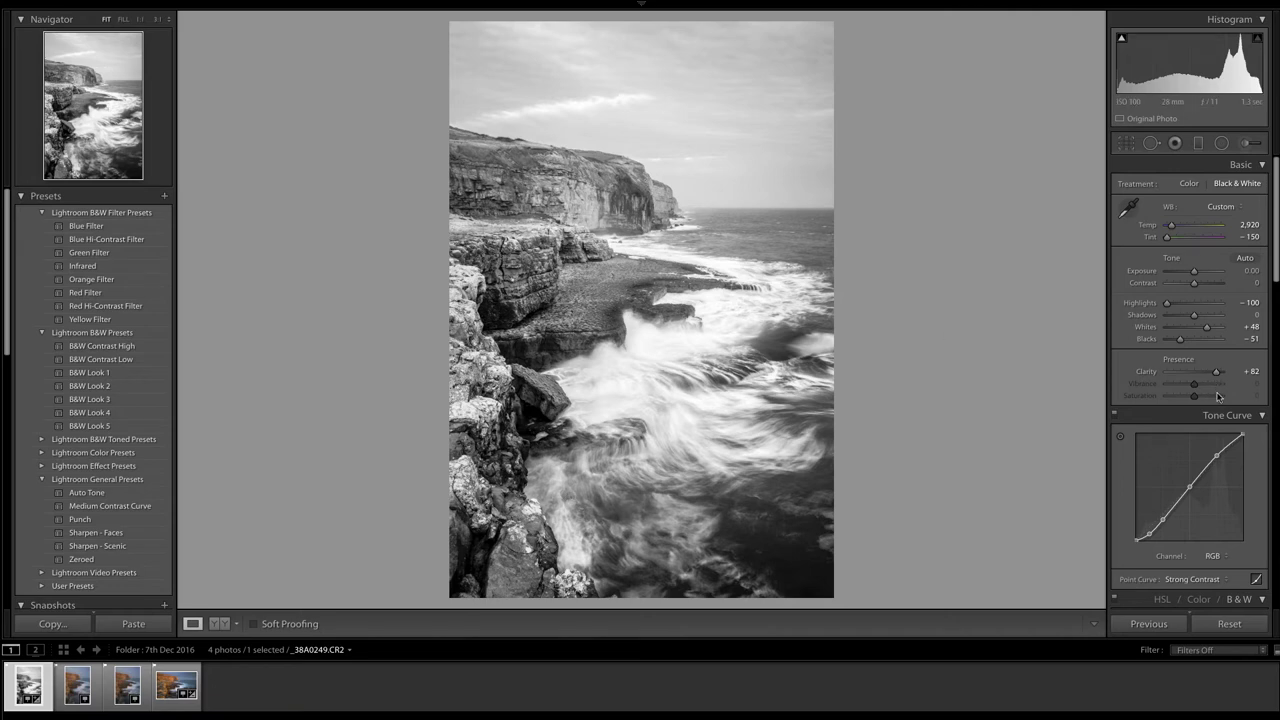
pyautogui.moveTo(1218, 377); pyautogui.dragTo(1207, 378)
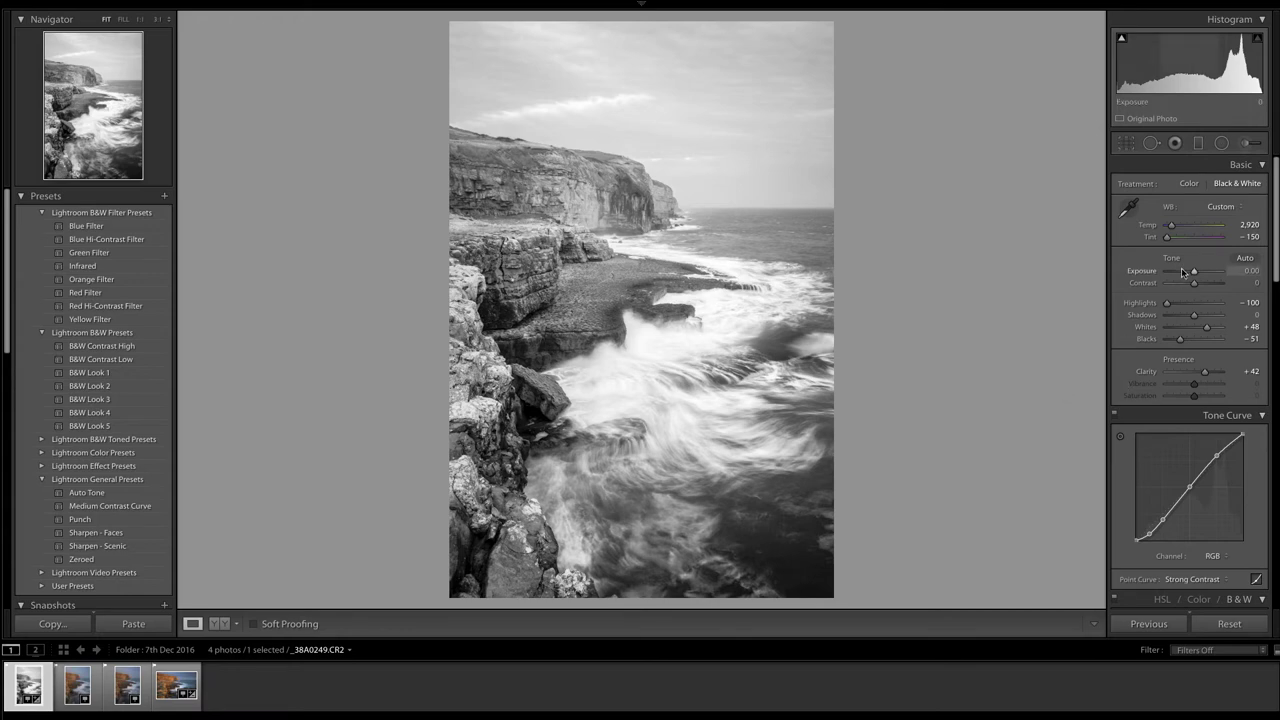
# Set Exposure to −0.30 and Contrast to +21.
pyautogui.moveTo(1195, 275); pyautogui.dragTo(1192, 273)
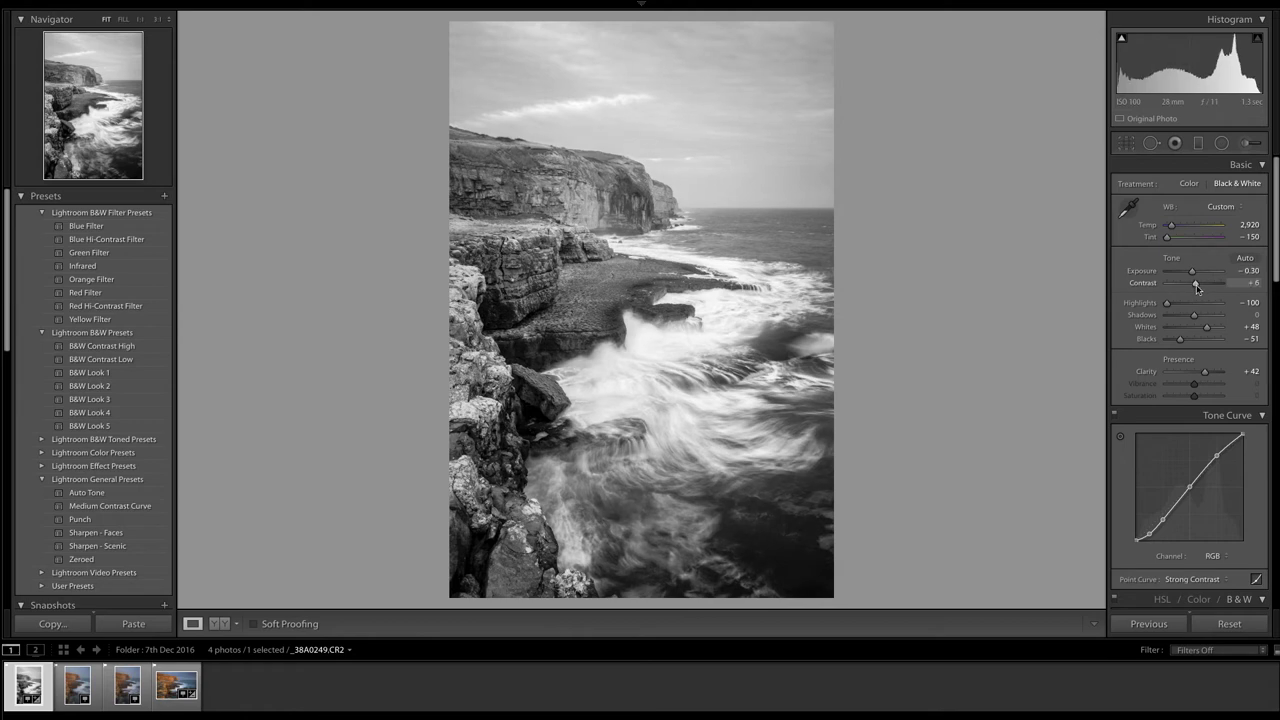
pyautogui.moveTo(1197, 289); pyautogui.dragTo(1199, 289)
pyautogui.moveTo(1199, 289); pyautogui.dragTo(1201, 290)
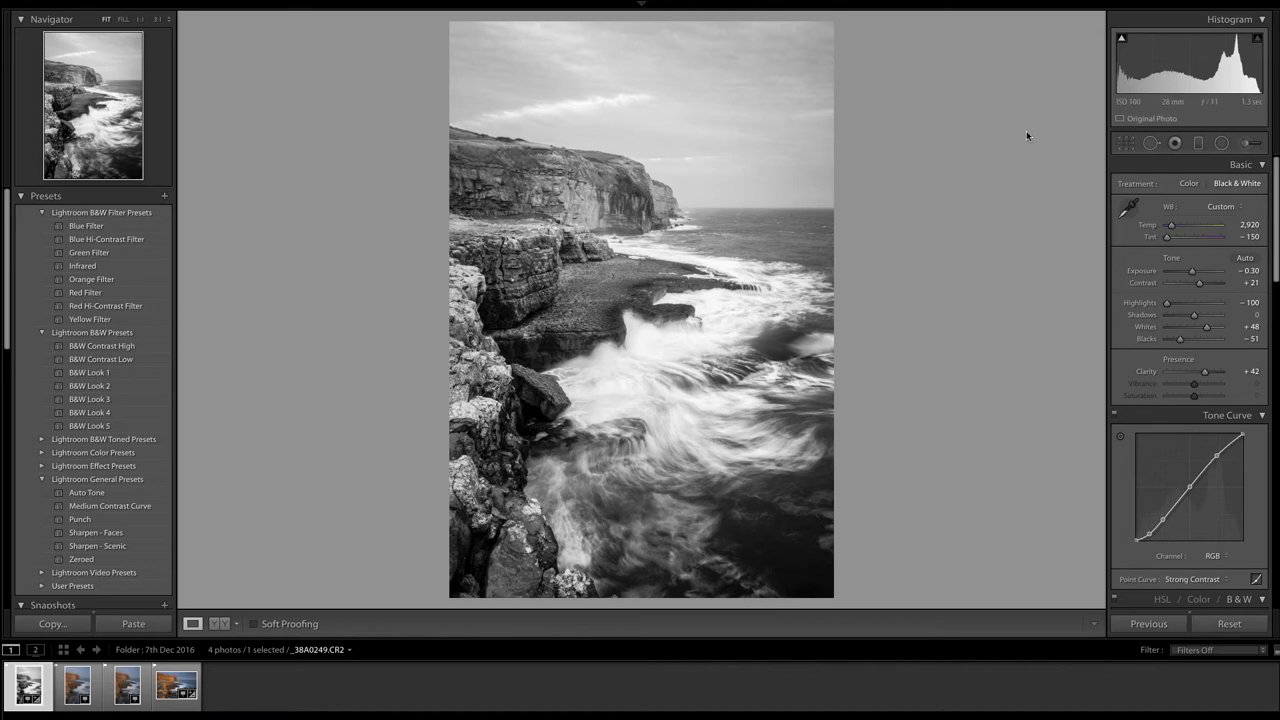
# Draw a graduated filter down across the sky and shift it slightly lower.
pyautogui.click(1198, 143)
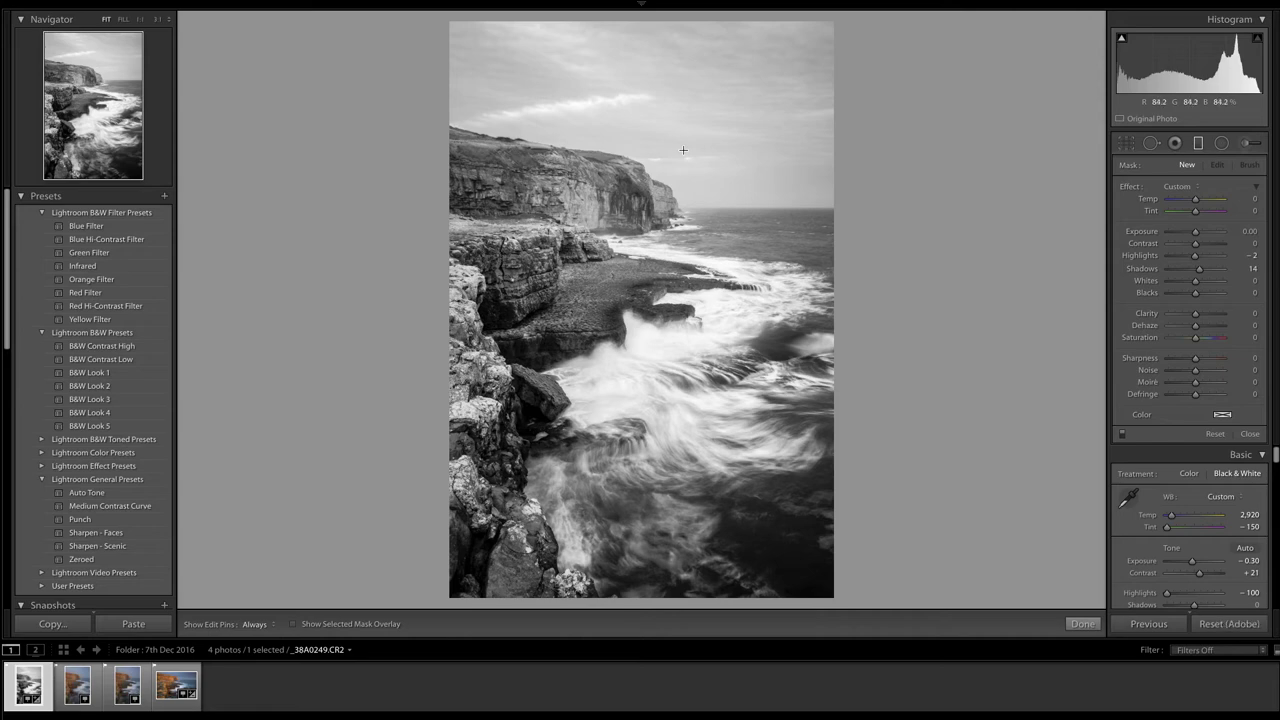
pyautogui.moveTo(678, 136); pyautogui.dragTo(680, 217)
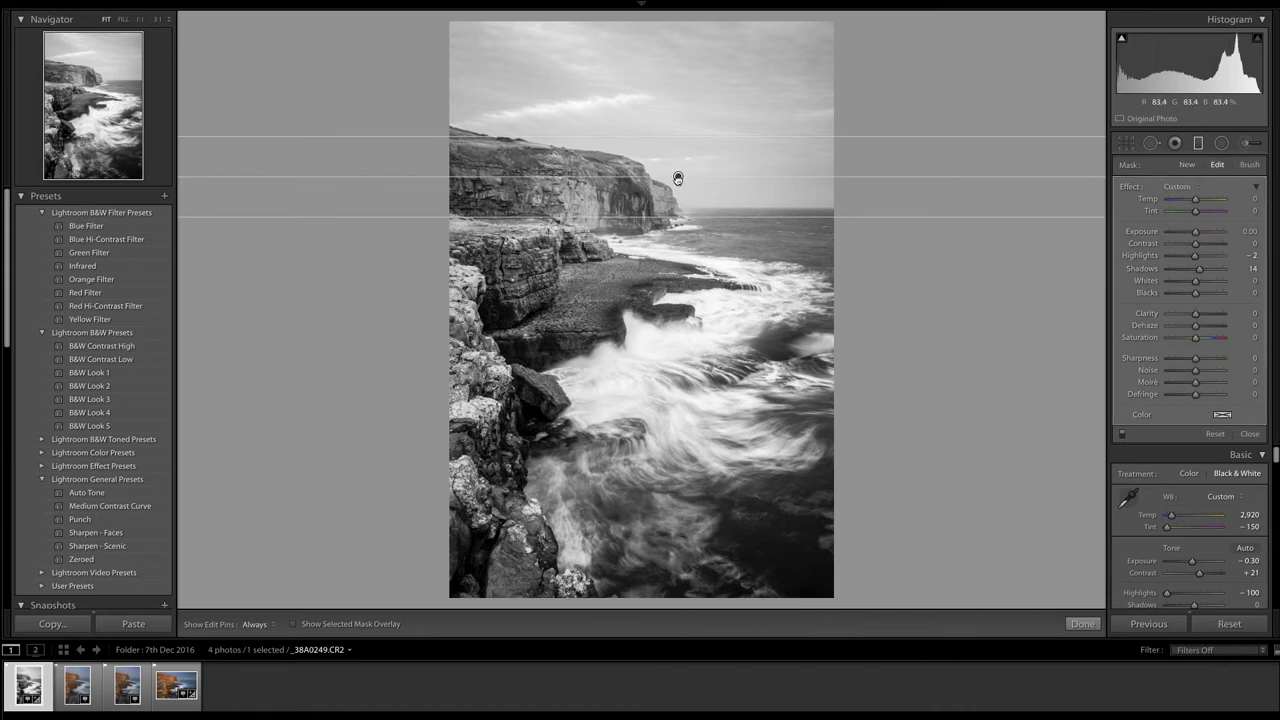
pyautogui.moveTo(678, 176)
pyautogui.mouseDown()
pyautogui.moveTo(688, 203)
pyautogui.moveTo(689, 190)
pyautogui.mouseUp()
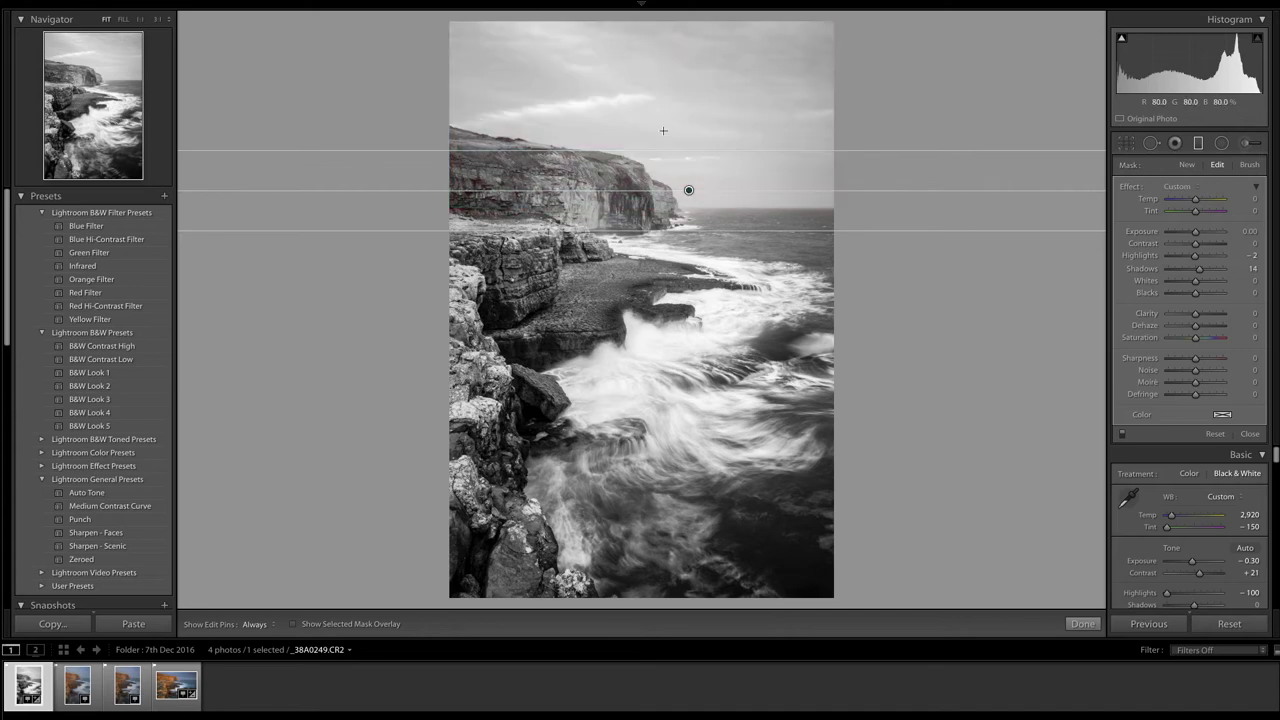
# Show the red mask overlay and set an erase brush at size 11 with Auto Mask.
pyautogui.click(294, 624)
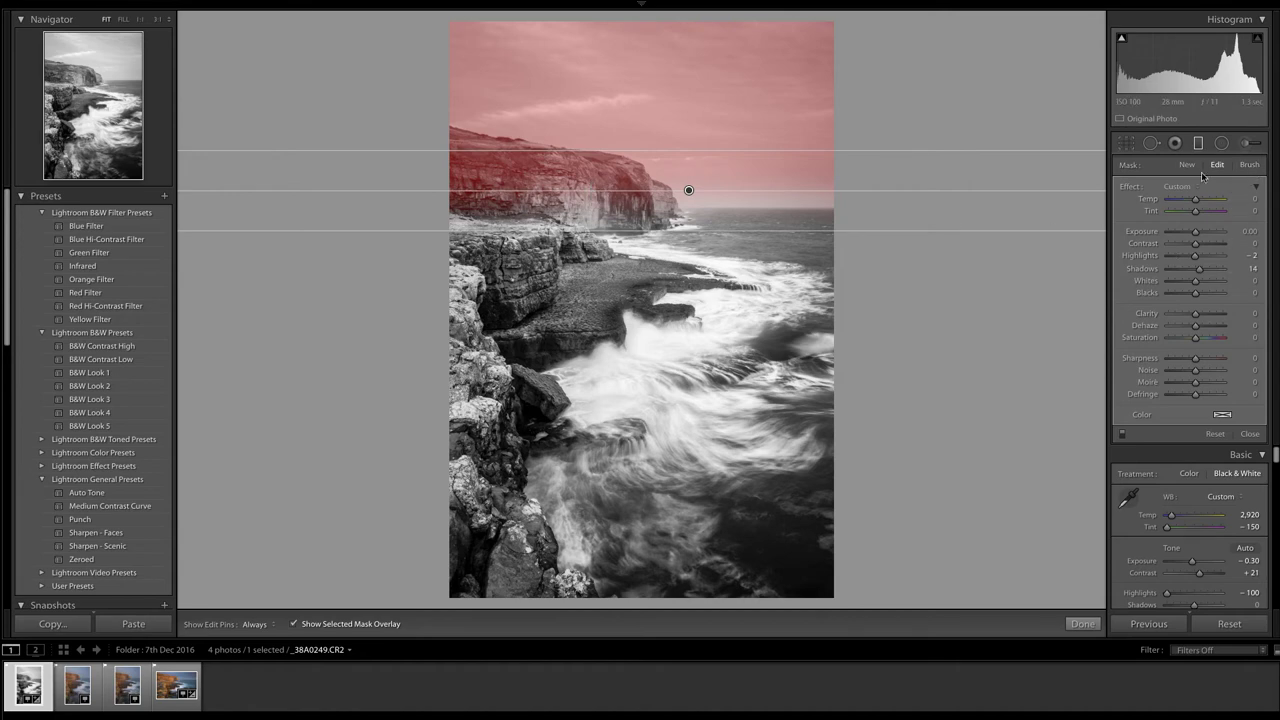
pyautogui.click(1252, 166)
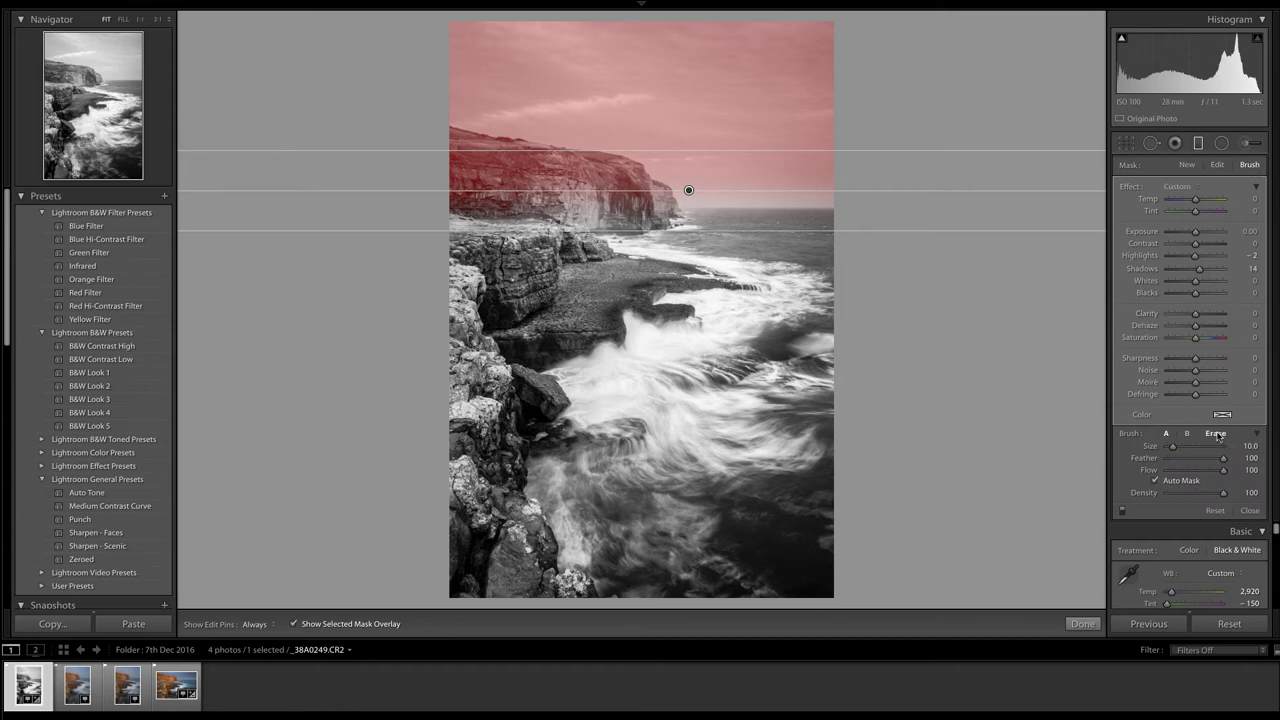
pyautogui.click(1217, 435)
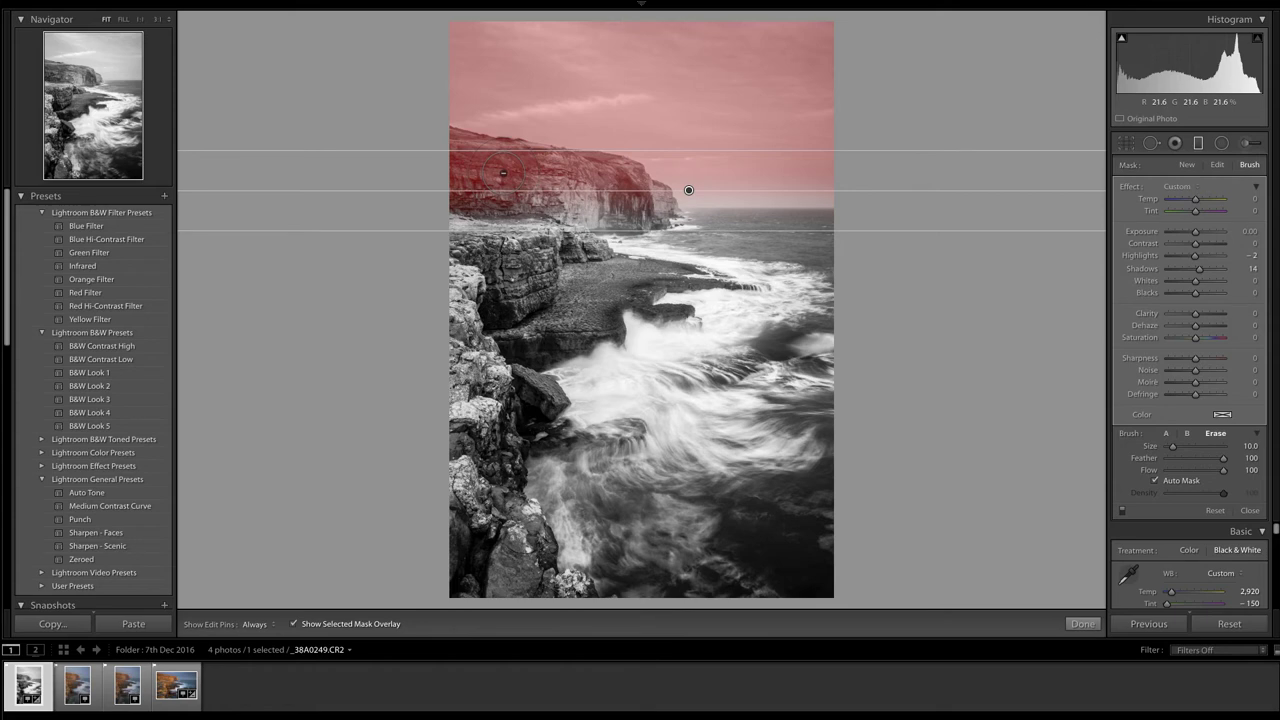
pyautogui.scroll(3, 503, 173)
pyautogui.scroll(-5, 481, 180)
pyautogui.scroll(1, 509, 178)
pyautogui.scroll(-2, 506, 178)
pyautogui.scroll(-2, 501, 179)
pyautogui.scroll(-2, 501, 179)
# Erase the graduated filter's mask from the cliff top, then show the filter pin again.
pyautogui.press('h')
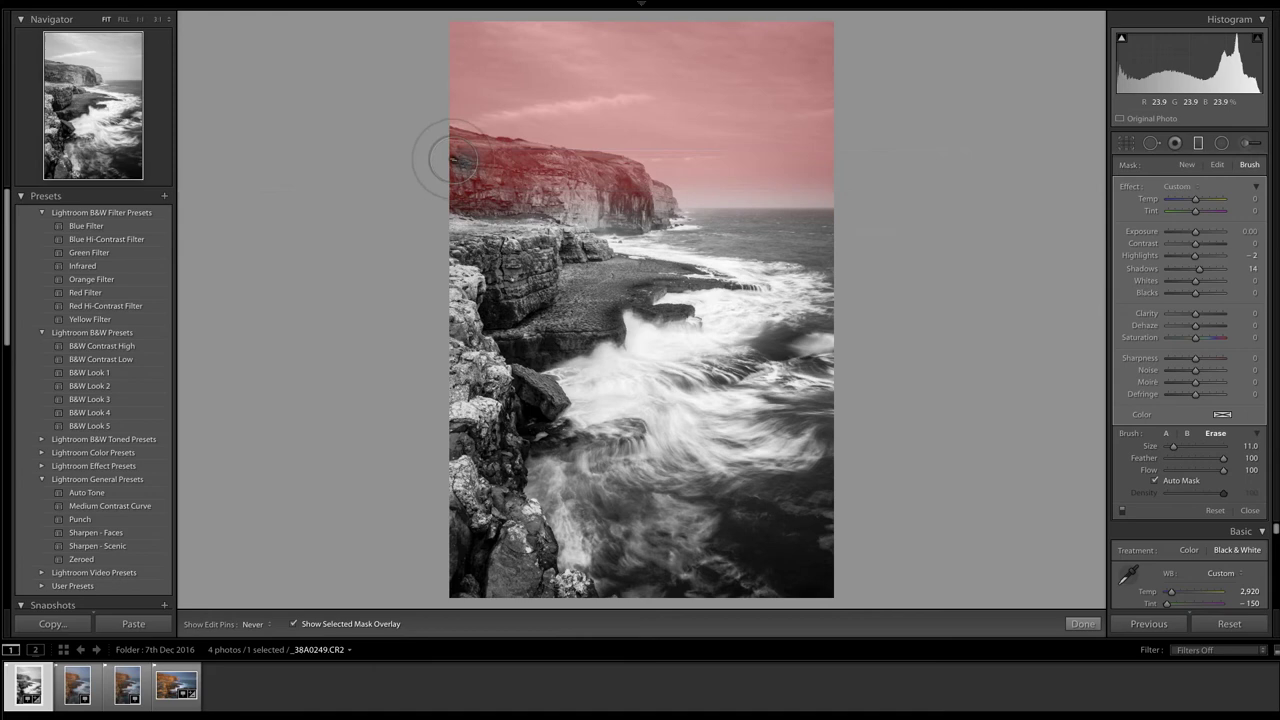
pyautogui.moveTo(505, 145)
pyautogui.mouseDown()
pyautogui.moveTo(590, 180)
pyautogui.moveTo(640, 175)
pyautogui.moveTo(655, 192)
pyautogui.moveTo(640, 205)
pyautogui.moveTo(515, 205)
pyautogui.moveTo(430, 185)
pyautogui.mouseUp()
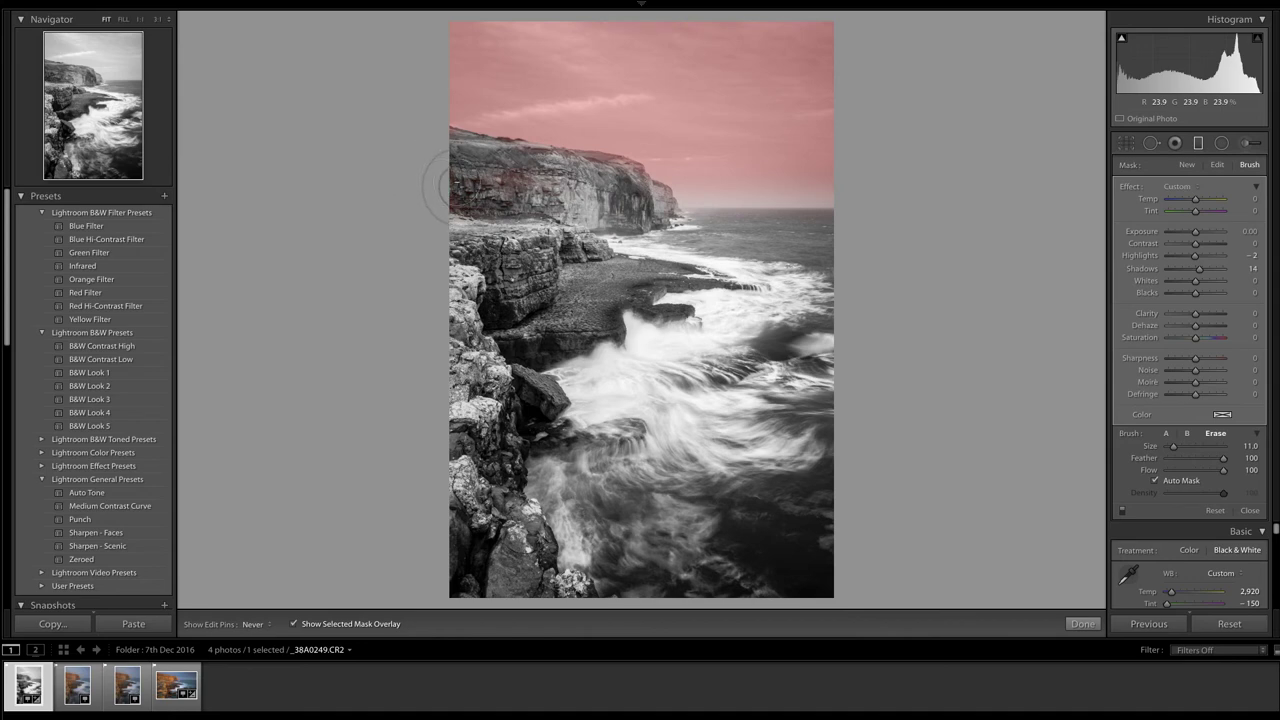
pyautogui.press('h')
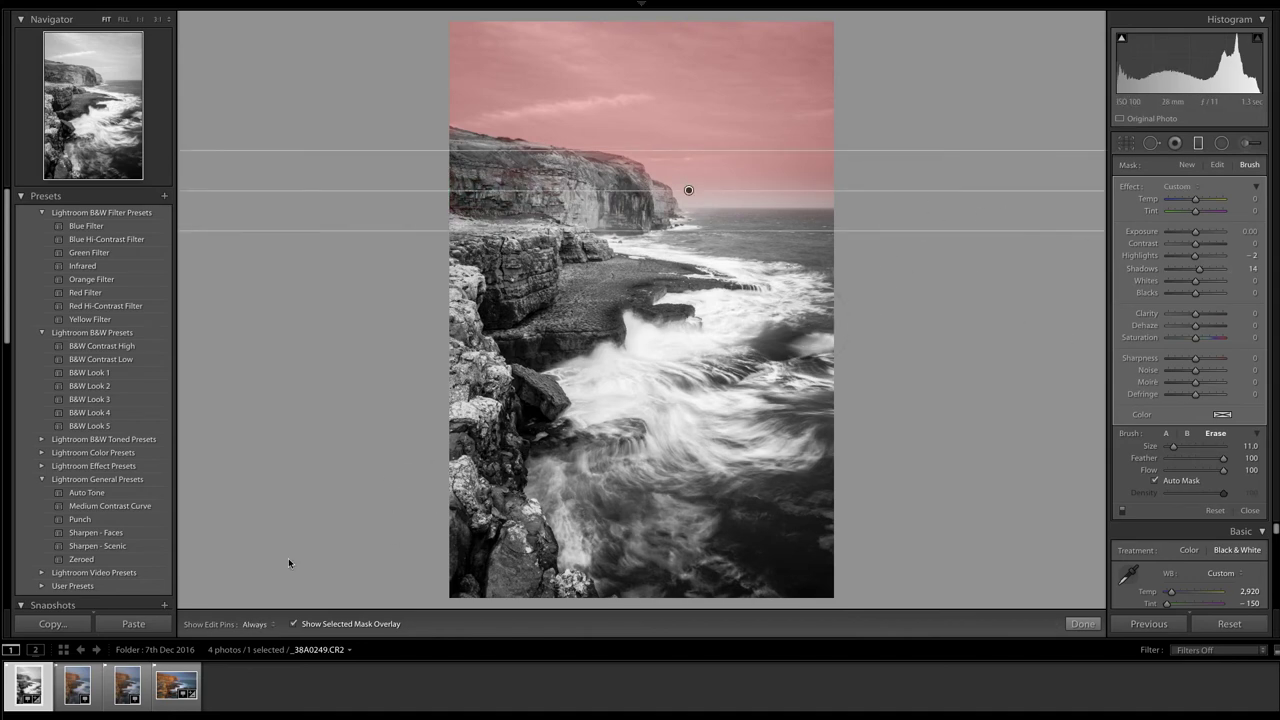
# Hide the mask overlay, darken the sky, and erase the mask along the horizon cliff tops.
pyautogui.click(294, 624)
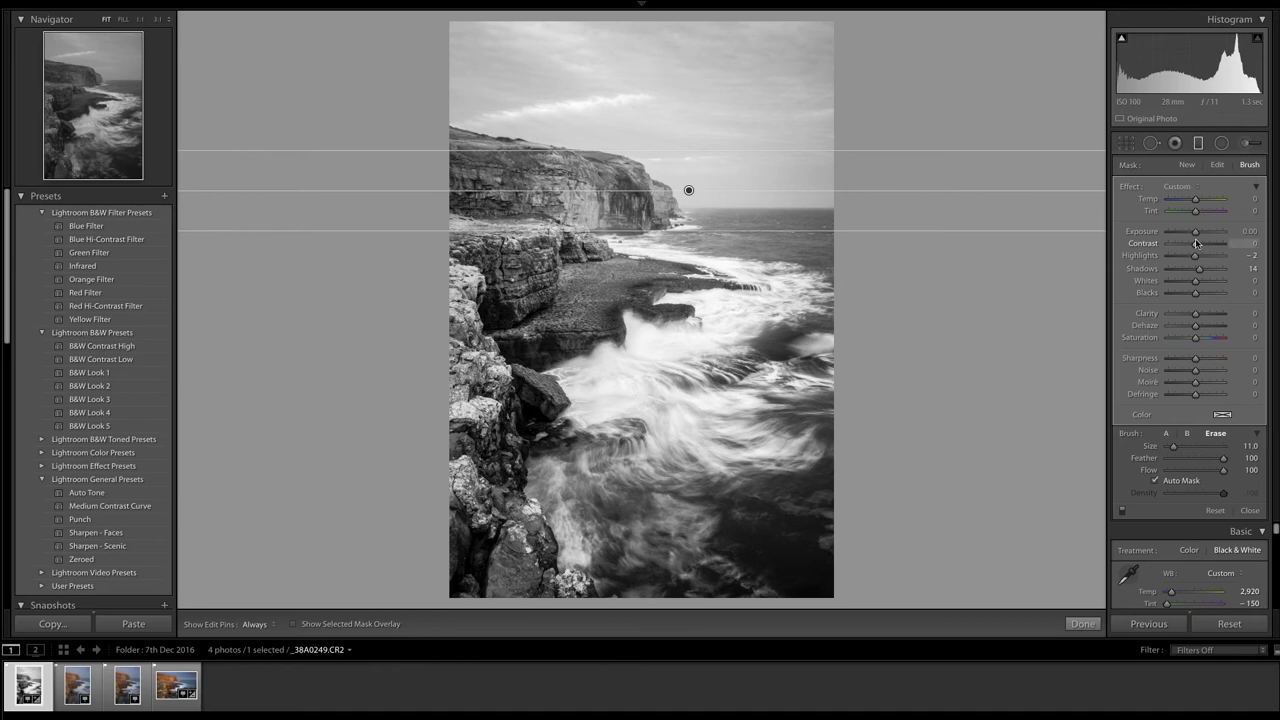
pyautogui.moveTo(1197, 238); pyautogui.dragTo(1191, 239)
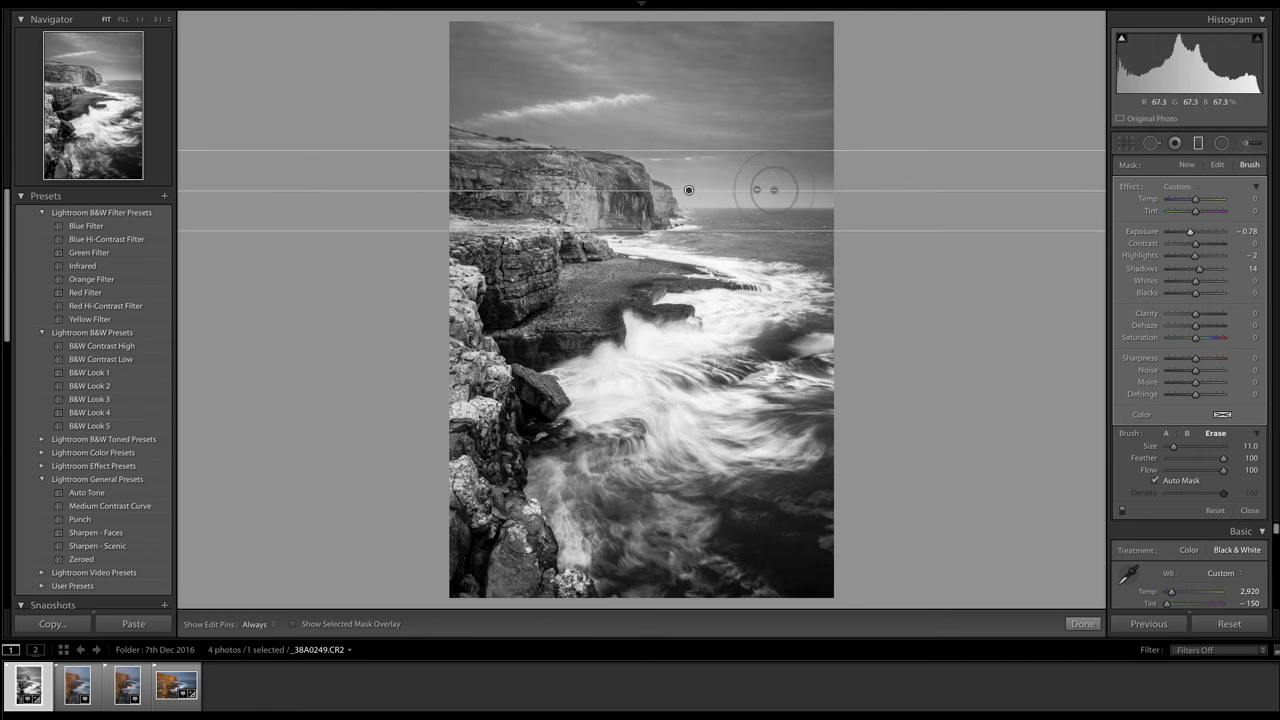
pyautogui.moveTo(828, 190)
pyautogui.mouseDown()
pyautogui.moveTo(749, 188)
pyautogui.moveTo(811, 192)
pyautogui.moveTo(684, 205)
pyautogui.moveTo(444, 166)
pyautogui.mouseUp()
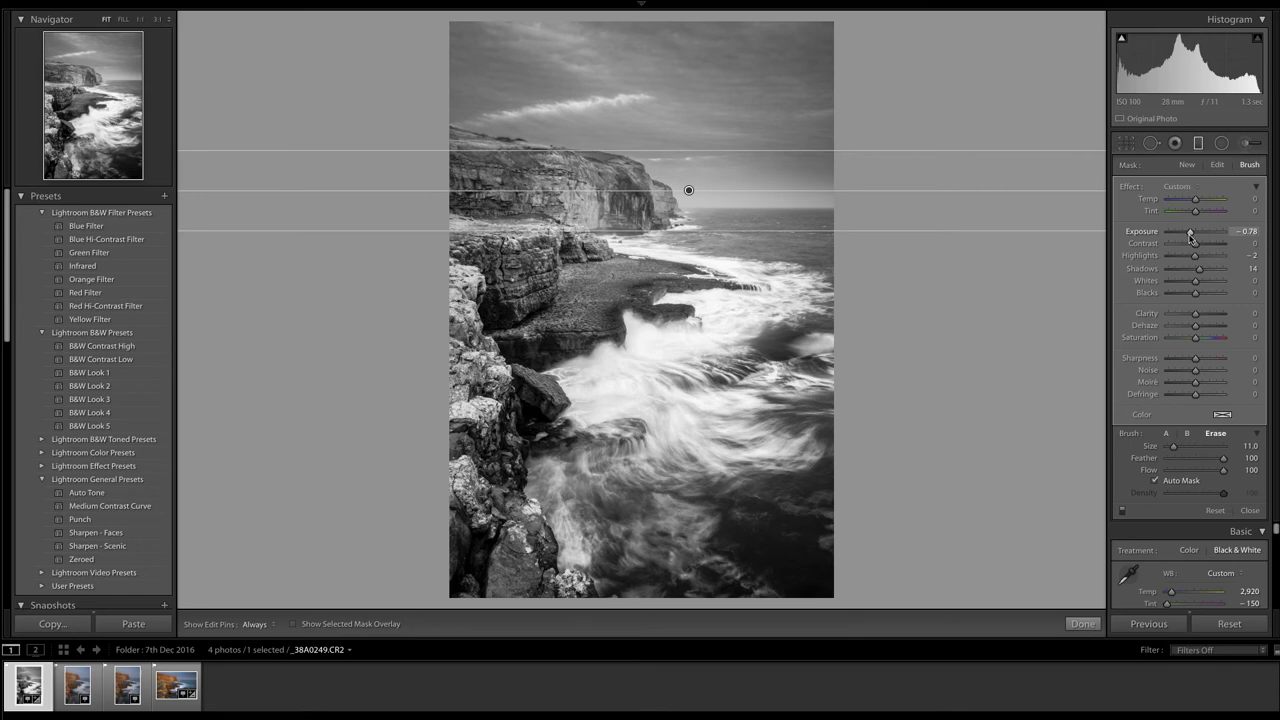
pyautogui.moveTo(1190, 236); pyautogui.dragTo(1193, 239)
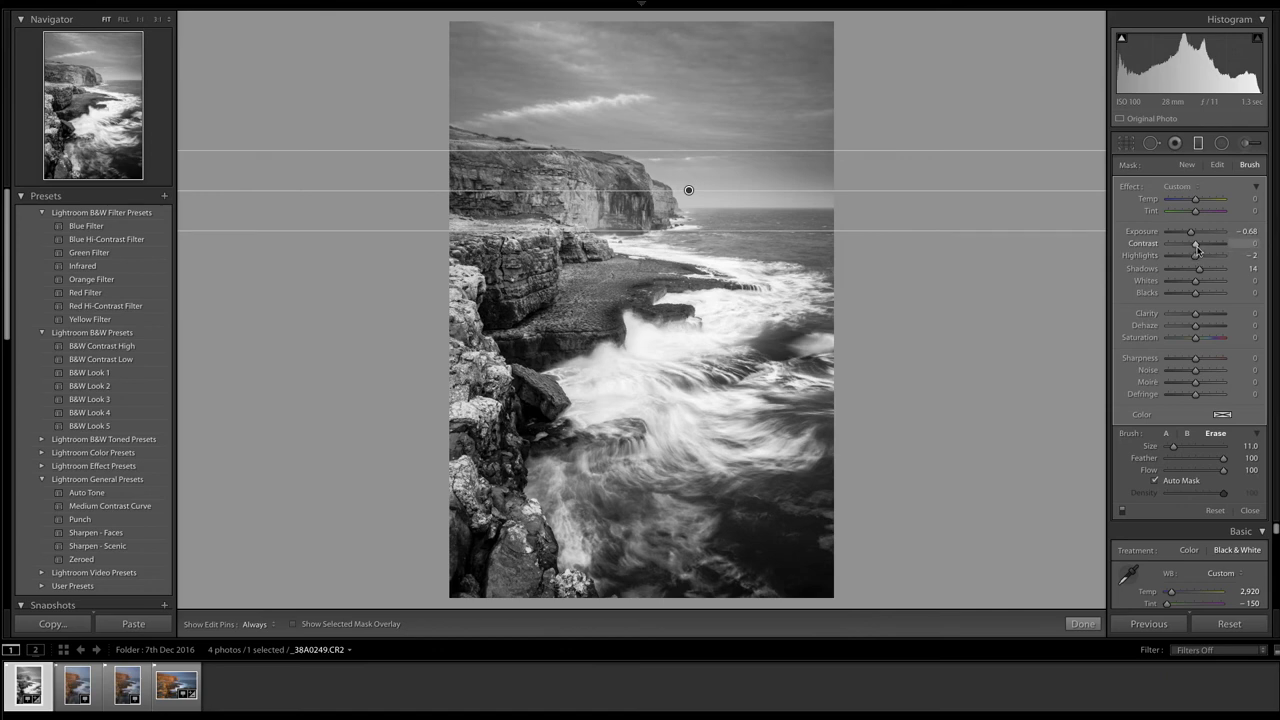
# Settle the sky filter at Exposure −0.50 and Contrast +80, and move the gradient slightly lower.
pyautogui.moveTo(1197, 249); pyautogui.dragTo(1210, 250)
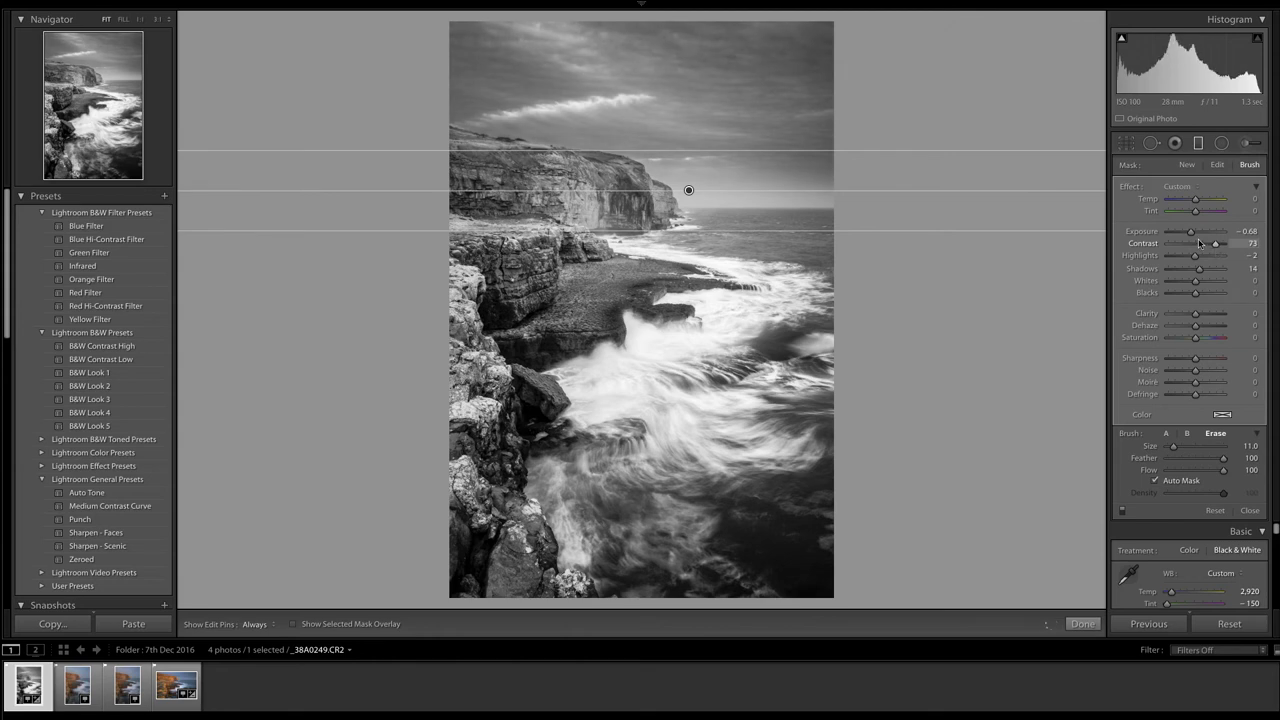
pyautogui.moveTo(1191, 236); pyautogui.dragTo(1192, 237)
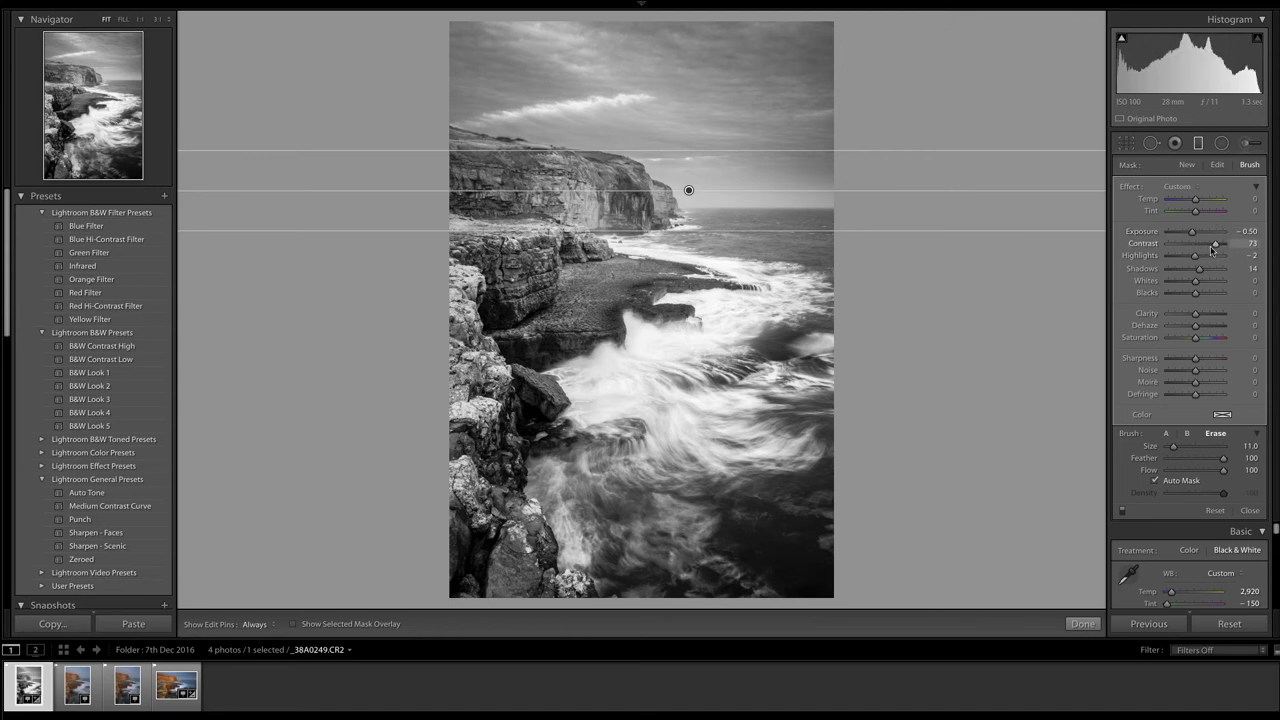
pyautogui.moveTo(1219, 249); pyautogui.dragTo(1221, 250)
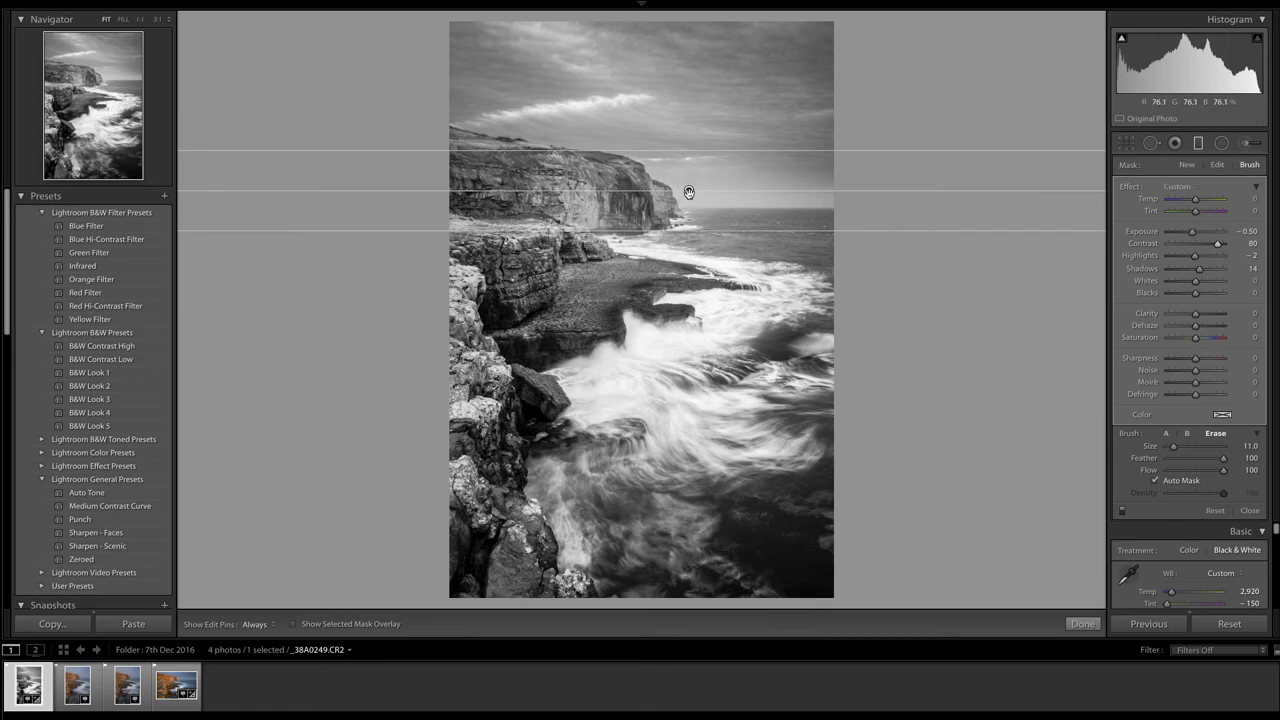
pyautogui.moveTo(688, 192); pyautogui.dragTo(688, 203)
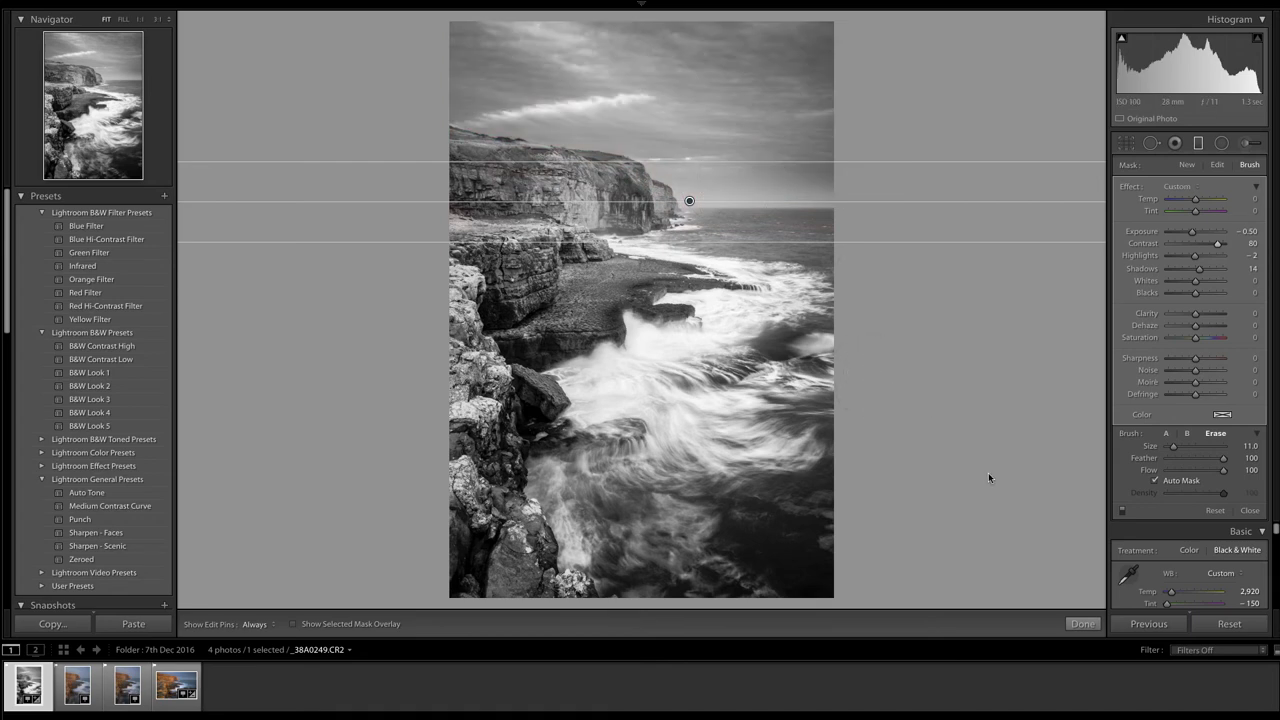
# Exit the Graduated Filter tool, keeping the darkened sky and returning to the Basic and Tone Curve panels.
pyautogui.click(1080, 624)
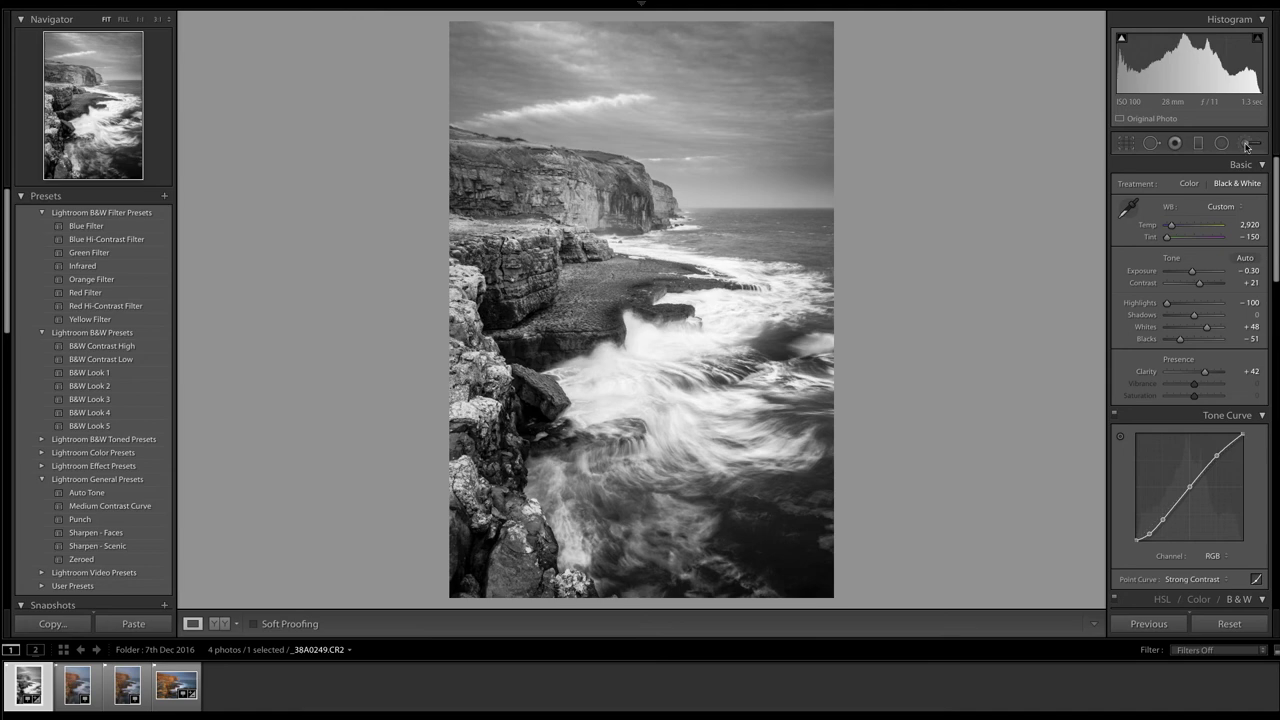
# Paint a new size-6 Adjustment Brush mask over the bright surf beside the central rocks, with mask overlay shown.
pyautogui.click(1246, 145)
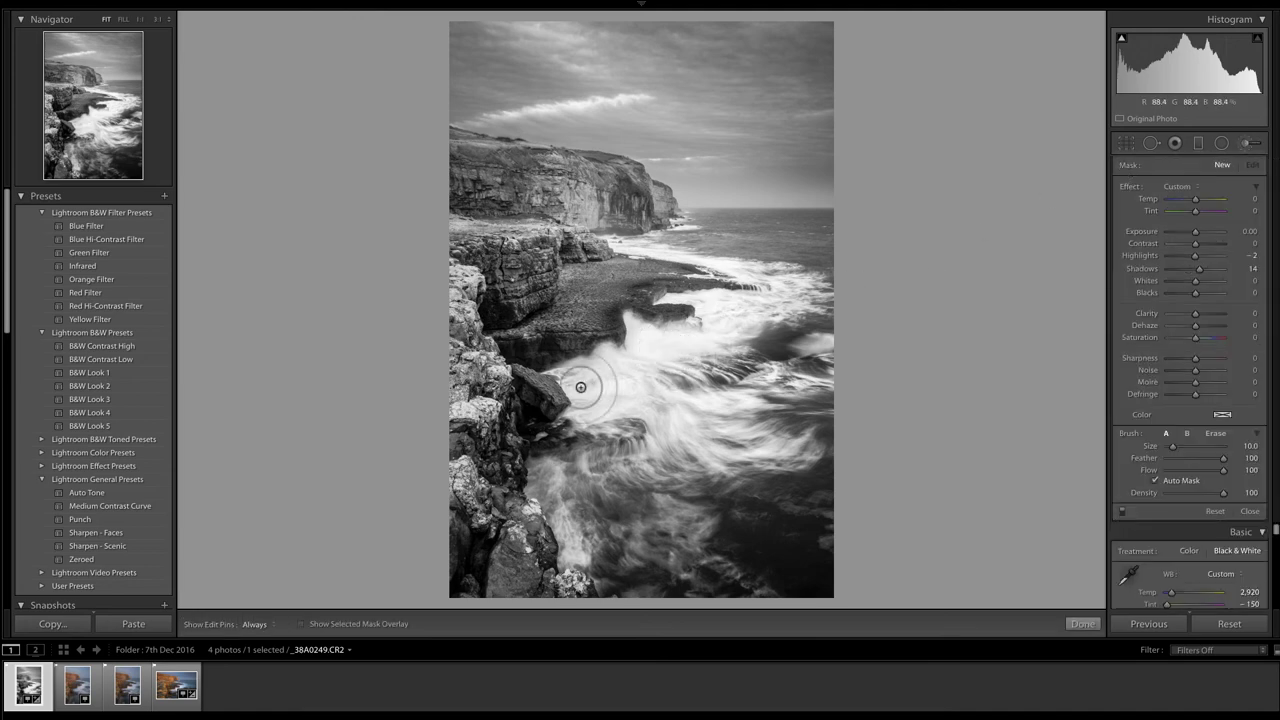
pyautogui.click(301, 625)
pyautogui.scroll(-1, 660, 335)
pyautogui.scroll(-3, 674, 345)
pyautogui.moveTo(660, 343)
pyautogui.mouseDown()
pyautogui.moveTo(640, 349)
pyautogui.moveTo(686, 354)
pyautogui.moveTo(626, 326)
pyautogui.moveTo(632, 349)
pyautogui.moveTo(672, 350)
pyautogui.mouseUp()
pyautogui.press('h')
pyautogui.press('h')
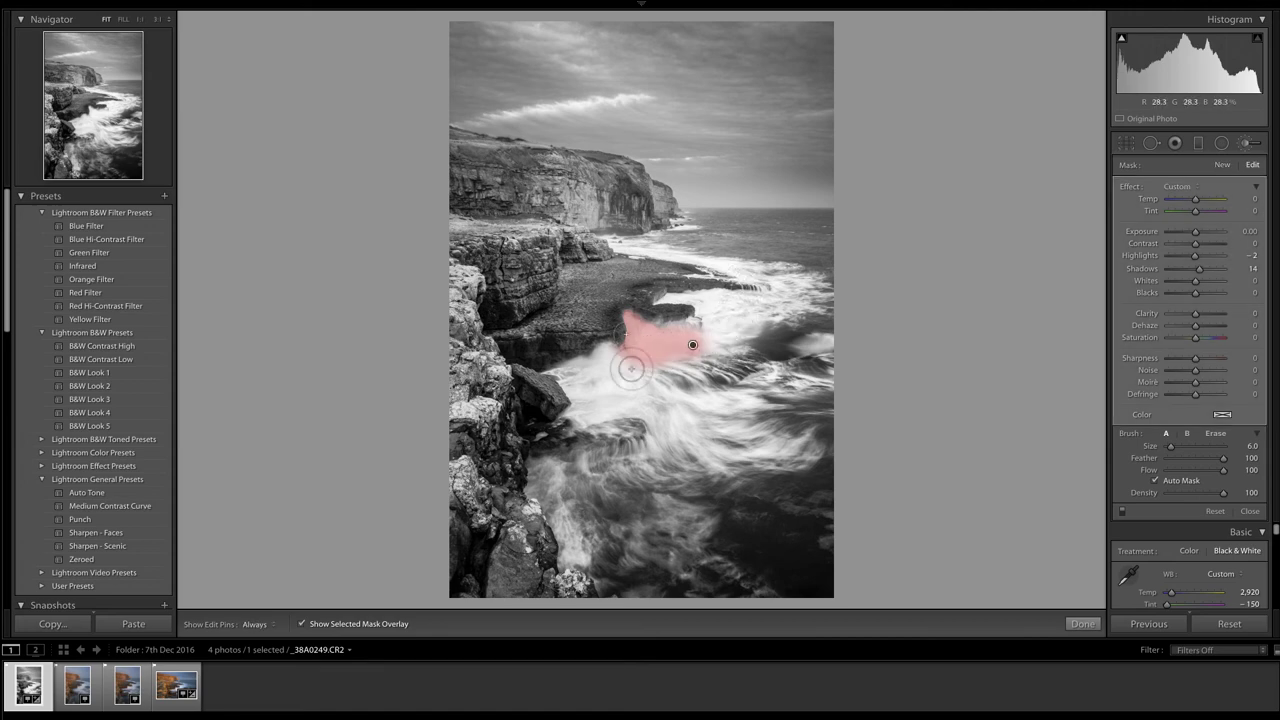
# Give the surf brush Highlights −72, Exposure −0.26 and Contrast +27, then close the brush.
pyautogui.click(302, 624)
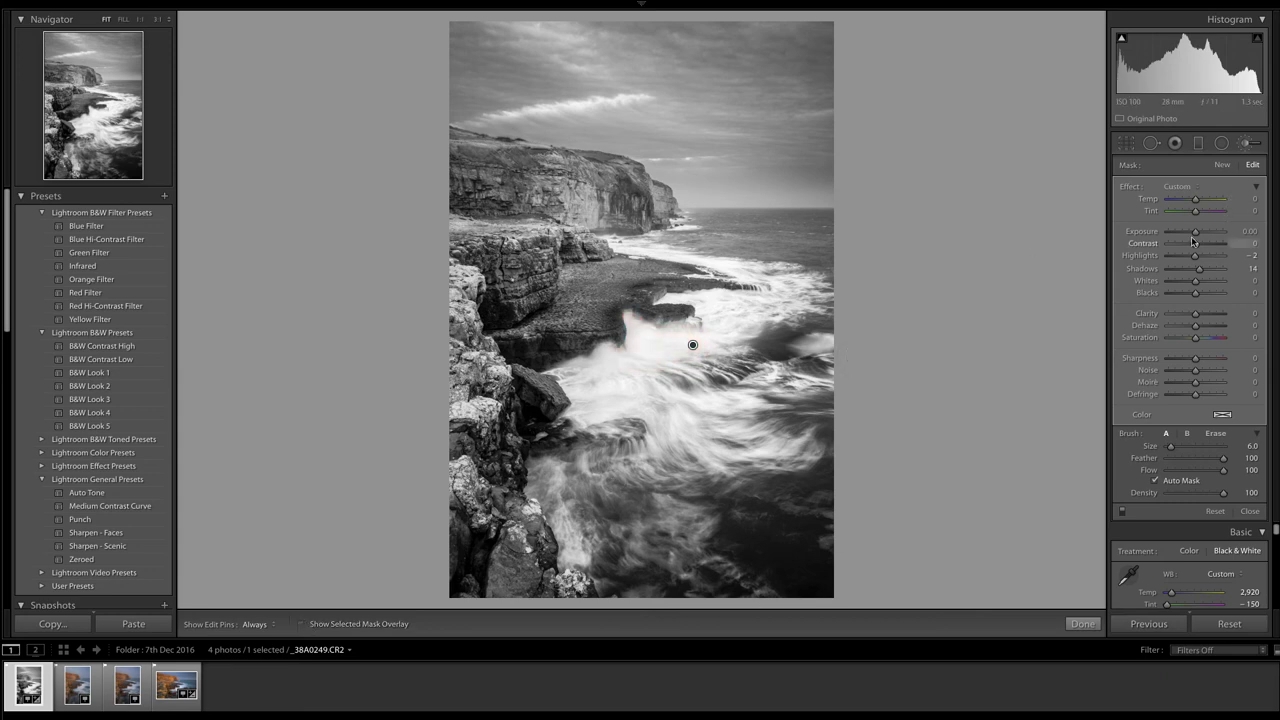
pyautogui.moveTo(1194, 256)
pyautogui.mouseDown()
pyautogui.moveTo(1175, 262)
pyautogui.moveTo(1193, 236)
pyautogui.mouseUp()
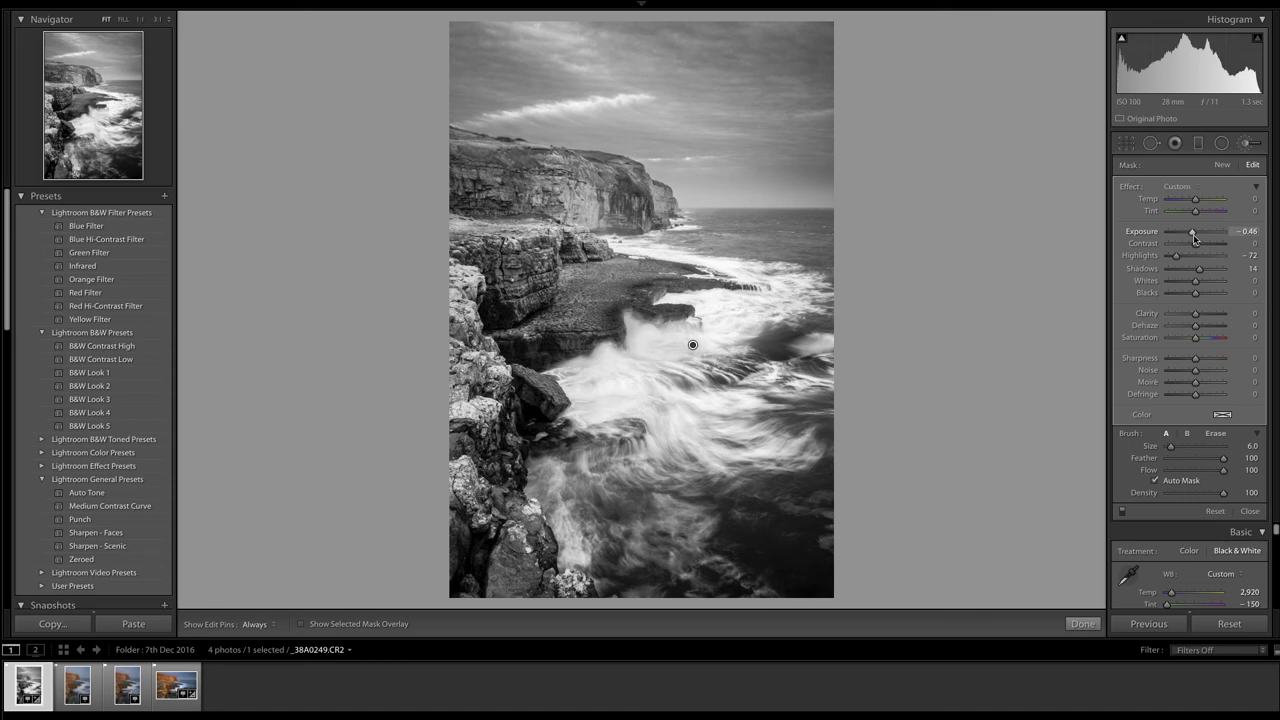
pyautogui.moveTo(1193, 234); pyautogui.dragTo(1195, 238)
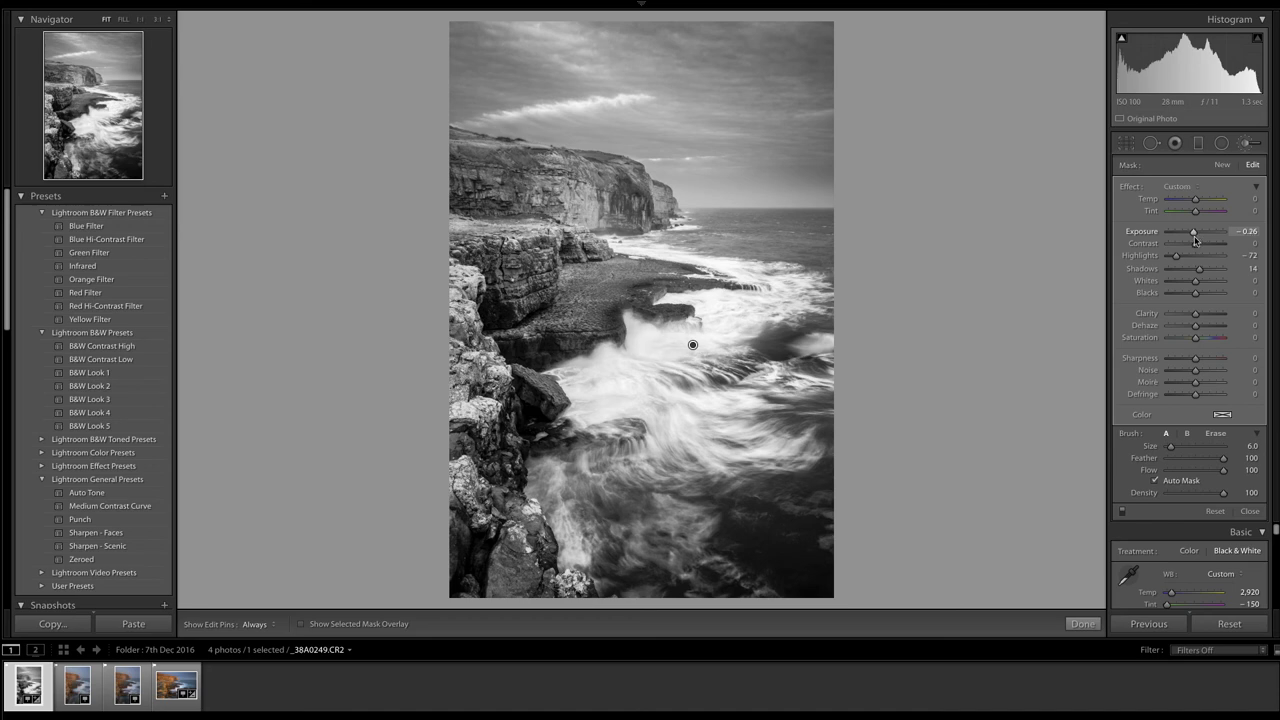
pyautogui.moveTo(1195, 243); pyautogui.dragTo(1203, 245)
pyautogui.click(1083, 624)
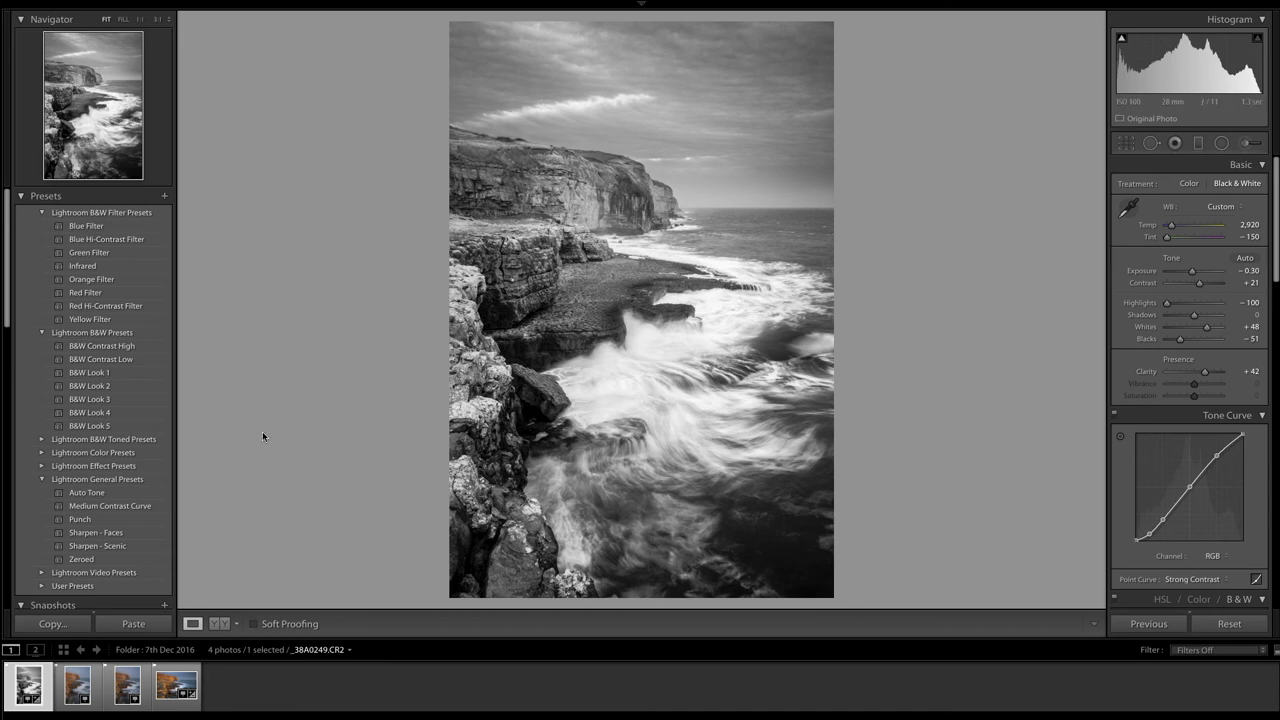
# Apply the Sharpen - Scenic preset (Amount 40, Radius 0.8, Detail 35) and bring the Detail panel into view.
pyautogui.click(108, 549)
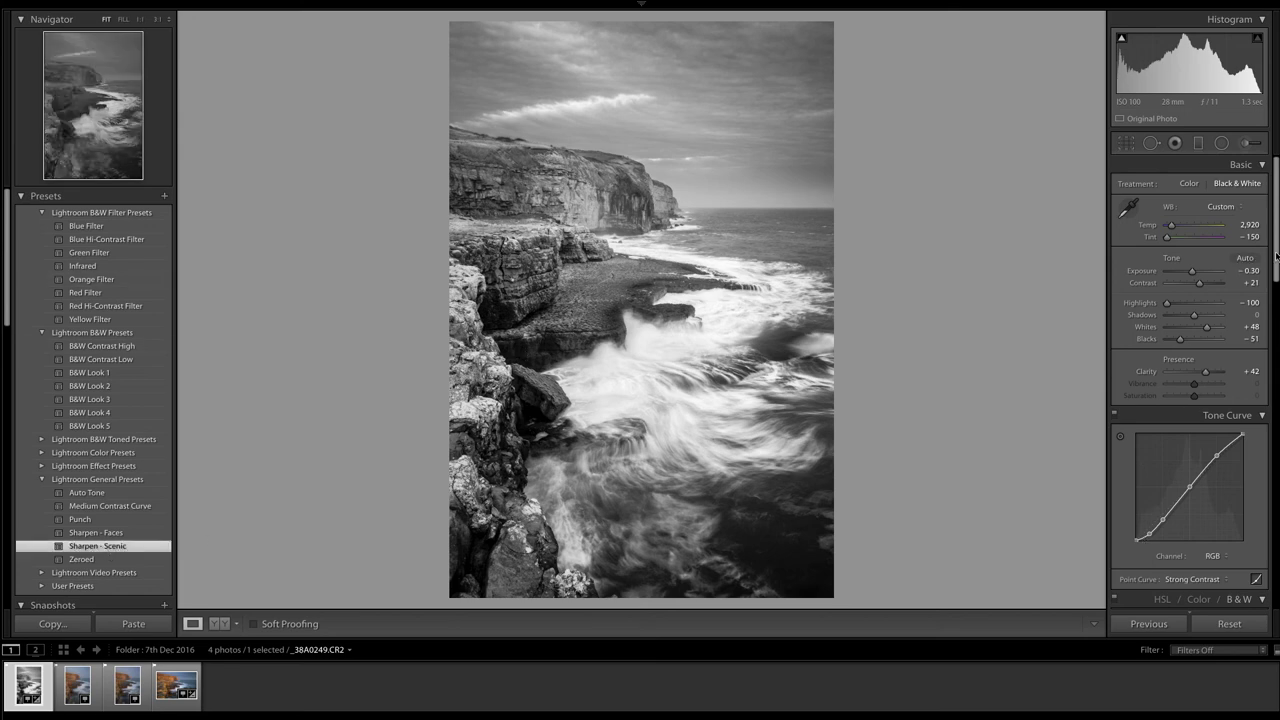
pyautogui.scroll(-6, 1276, 256)
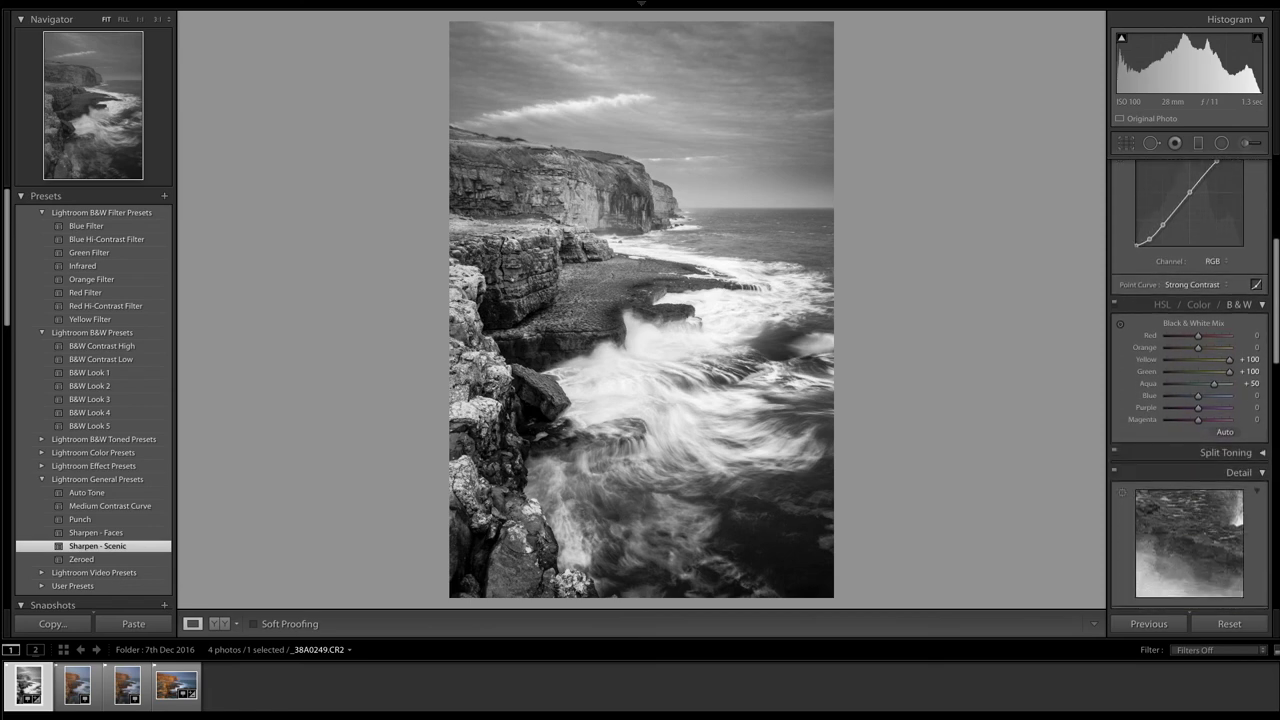
pyautogui.scroll(-5, 1205, 455)
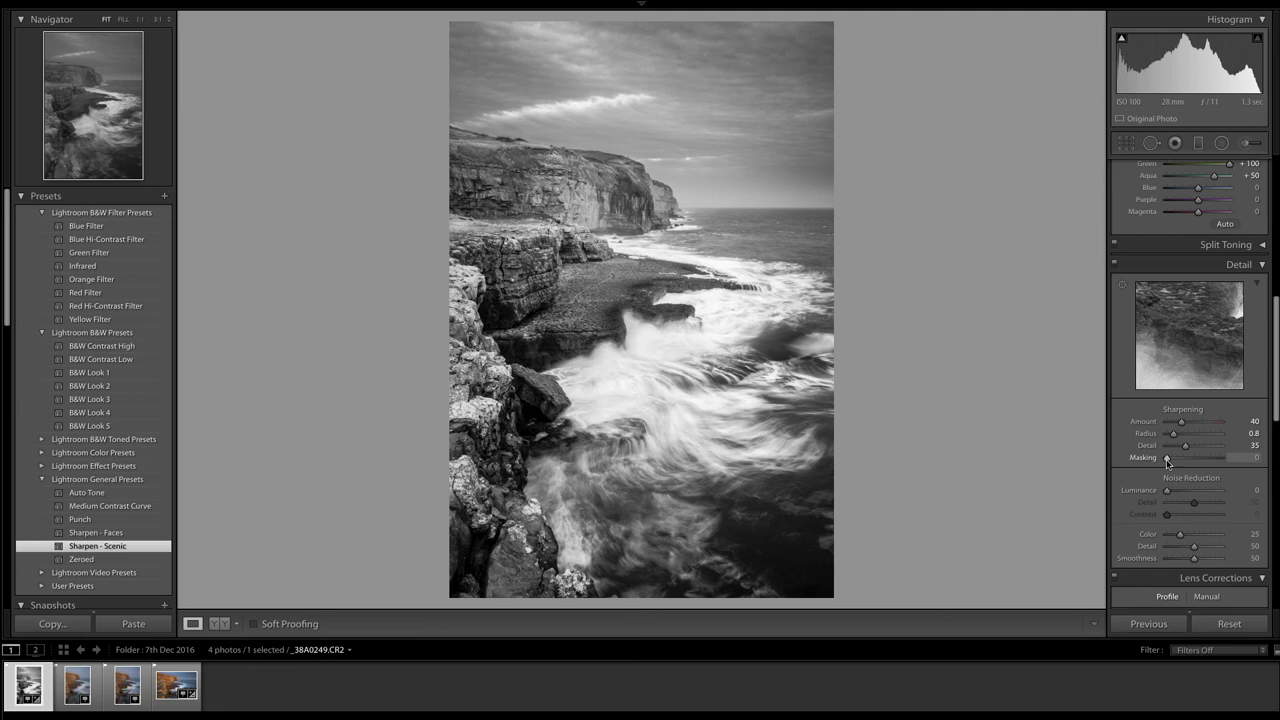
# Alt-drag the sharpening Masking slider to 20 while previewing which edges get sharpened.
pyautogui.press('alt')
pyautogui.moveTo(1167, 461); pyautogui.dragTo(1178, 461)
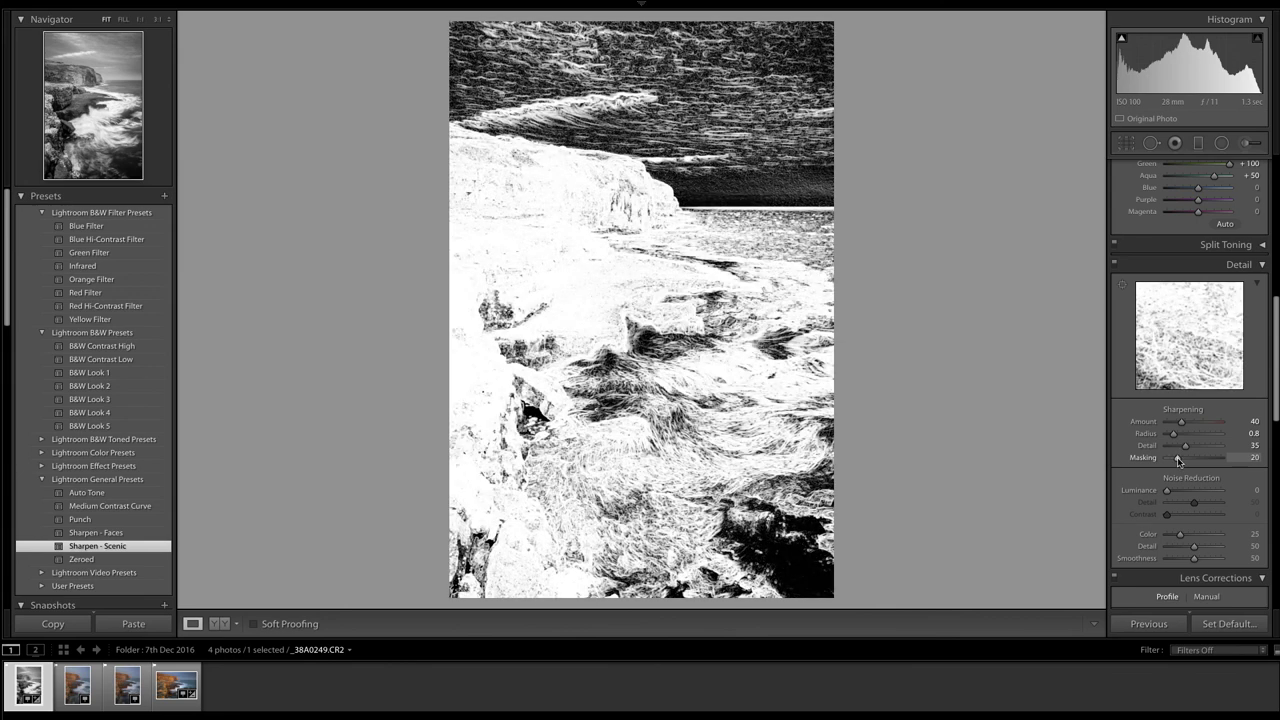
pyautogui.moveTo(1178, 461); pyautogui.dragTo(1178, 461)
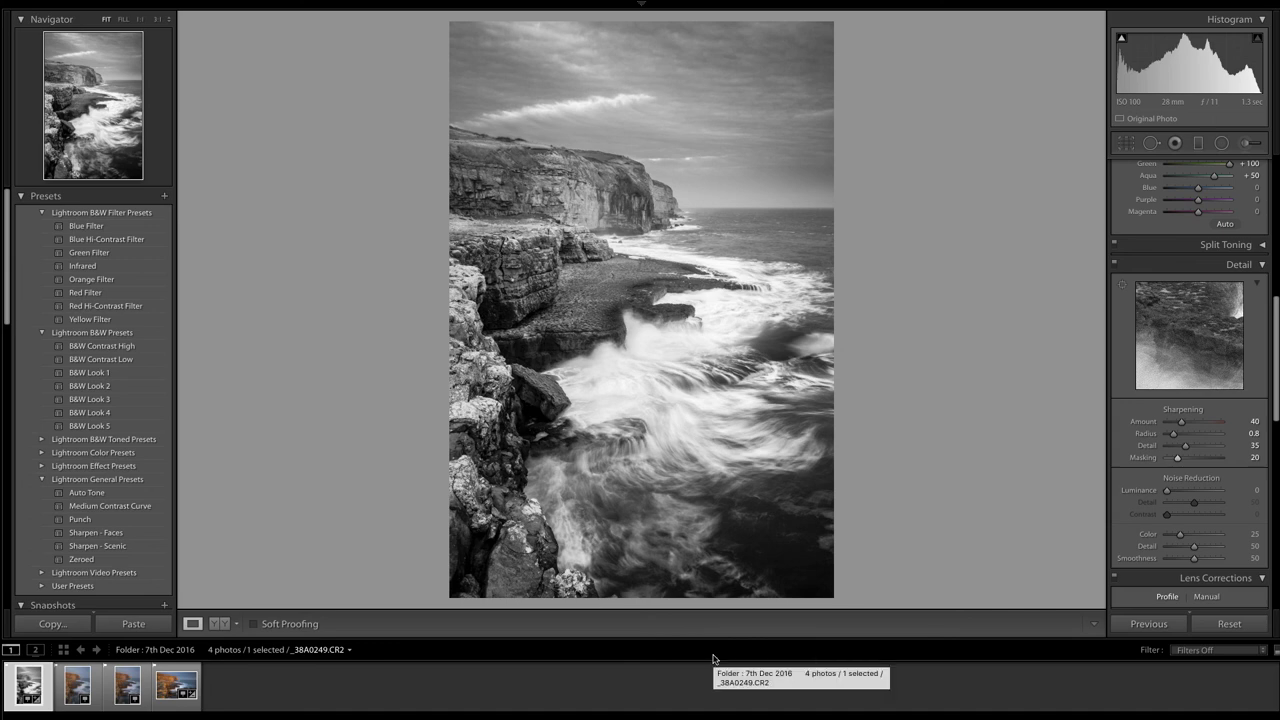
pyautogui.click(541, 258)
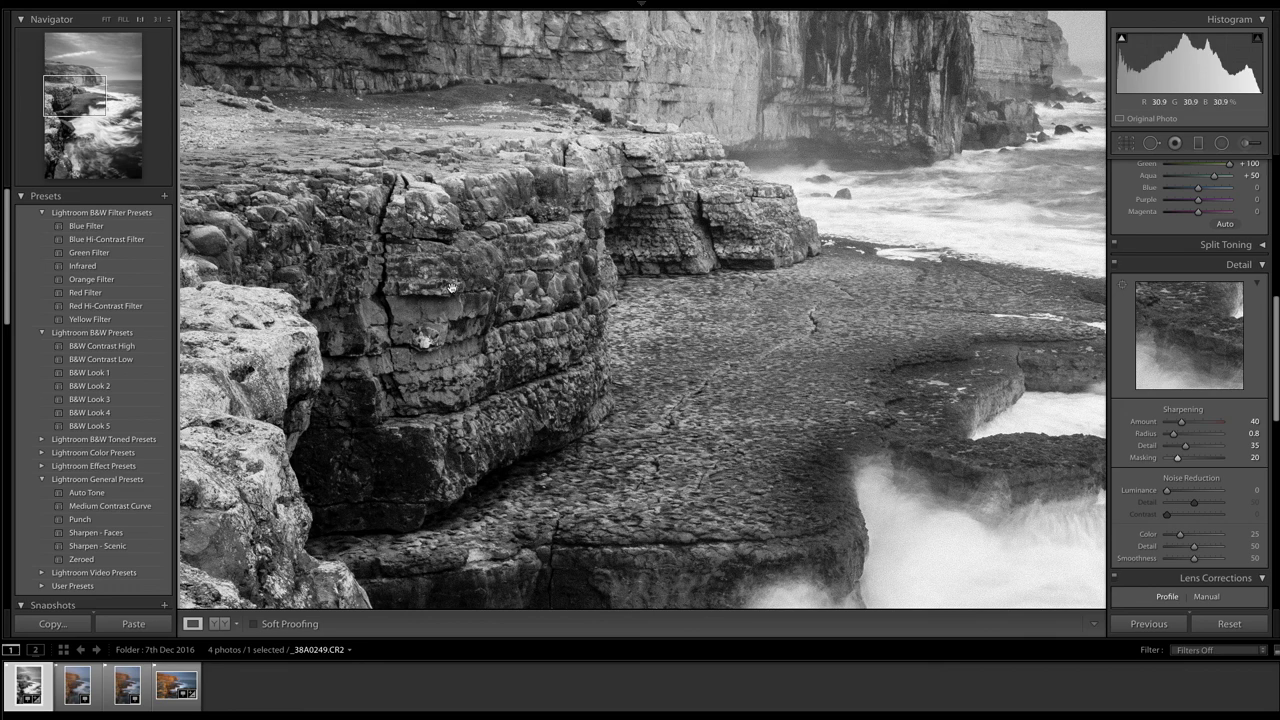
pyautogui.click(566, 274)
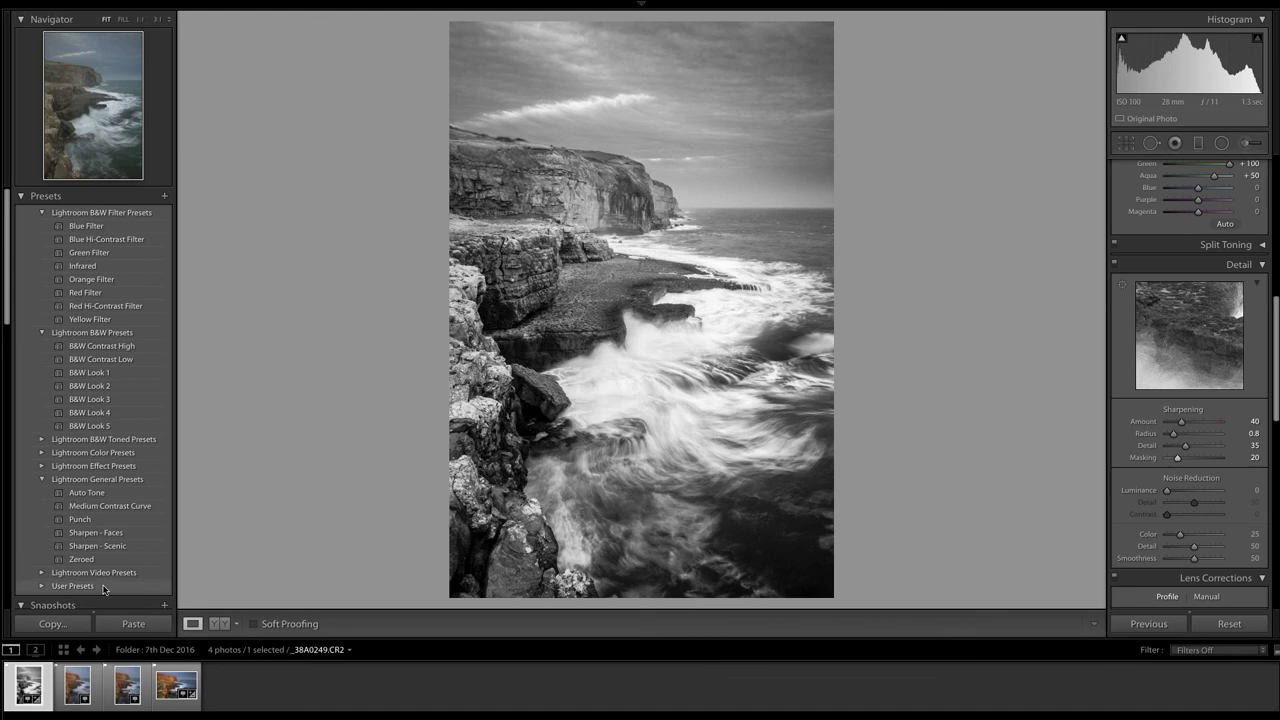
pyautogui.click(223, 625)
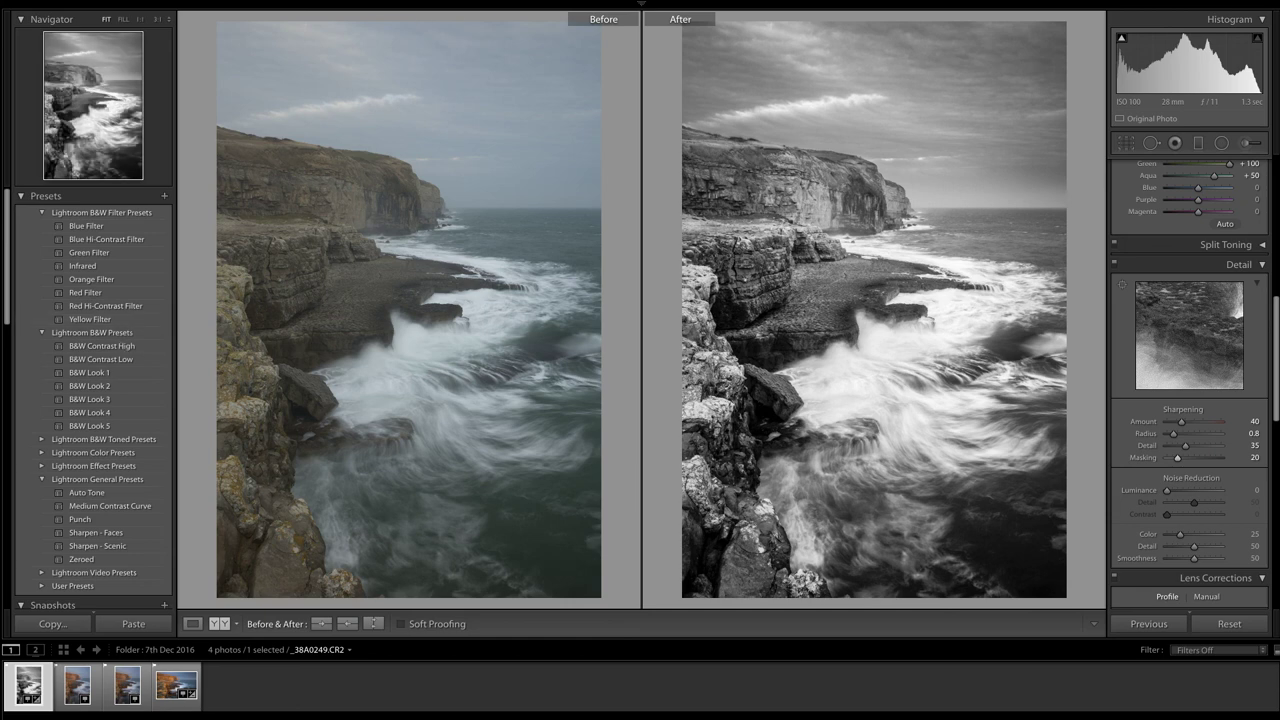
pyautogui.click(192, 623)
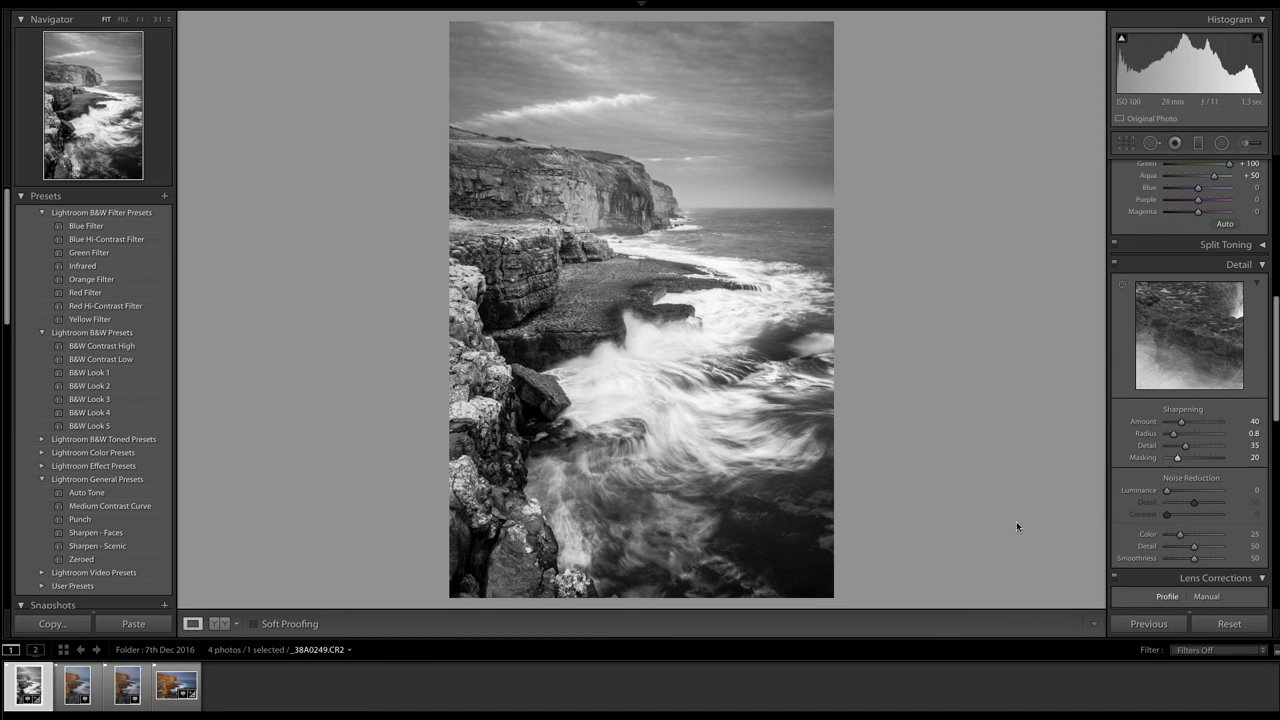